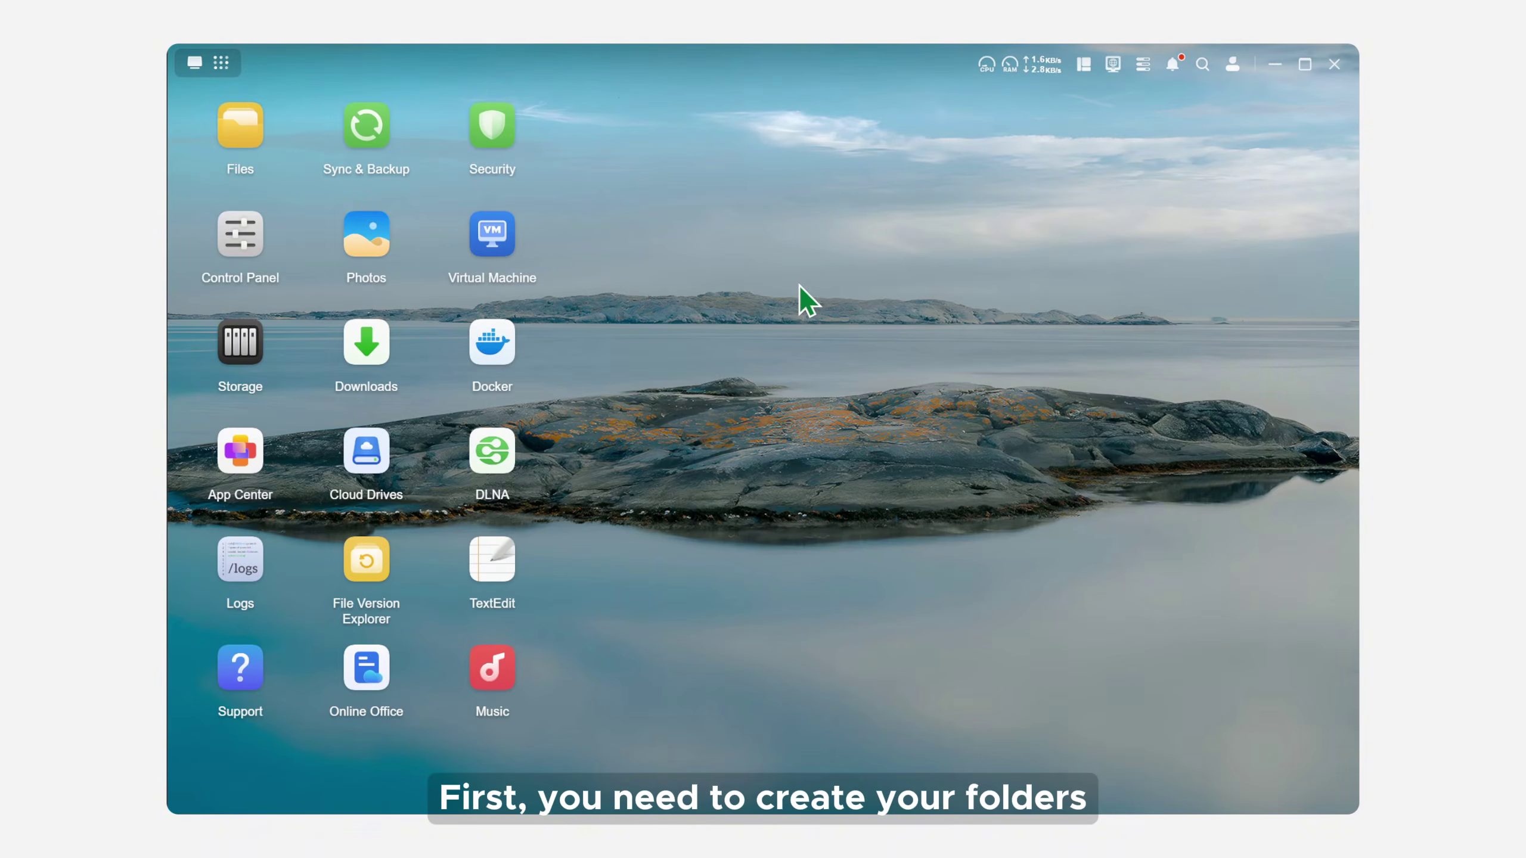
Step: Create a folder named 'audiobookshelf' inside the shared docker folder
{"action": "left_click", "coordinate": [234, 137]}
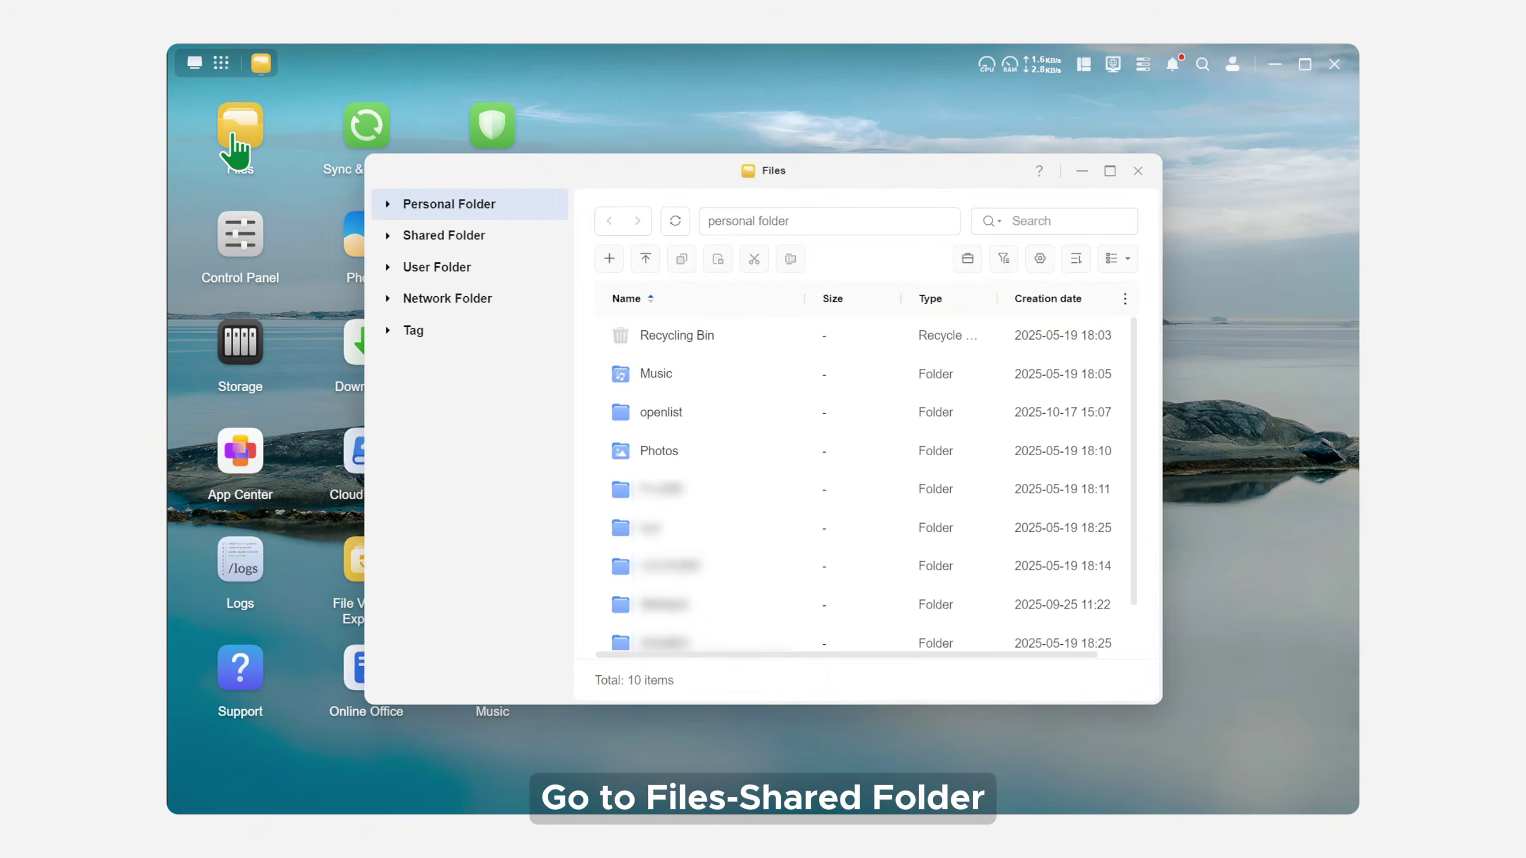
{"action": "left_click", "coordinate": [487, 245]}
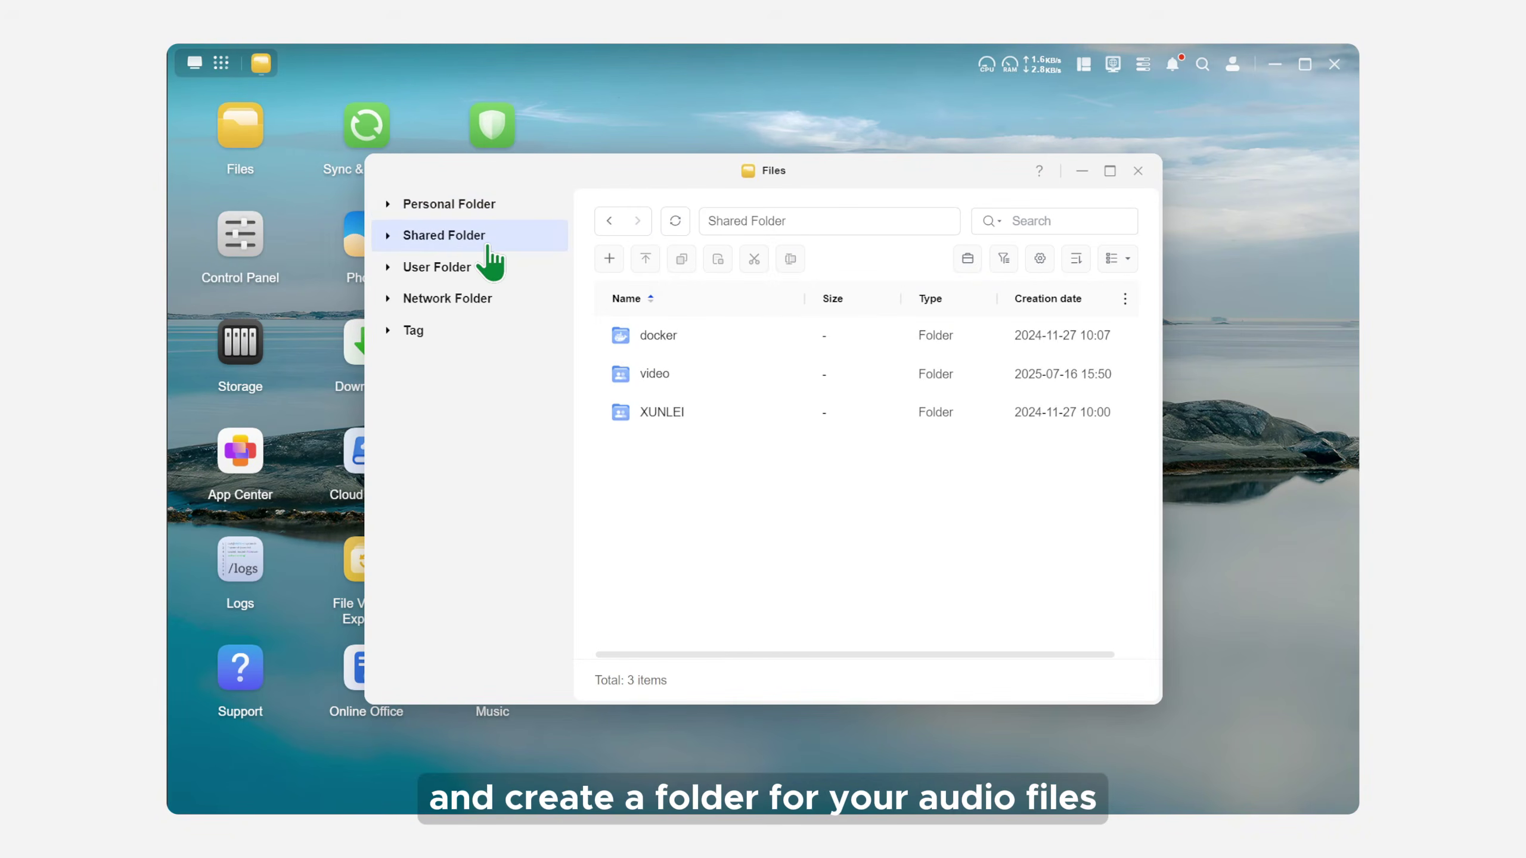
{"action": "double_click", "coordinate": [711, 334]}
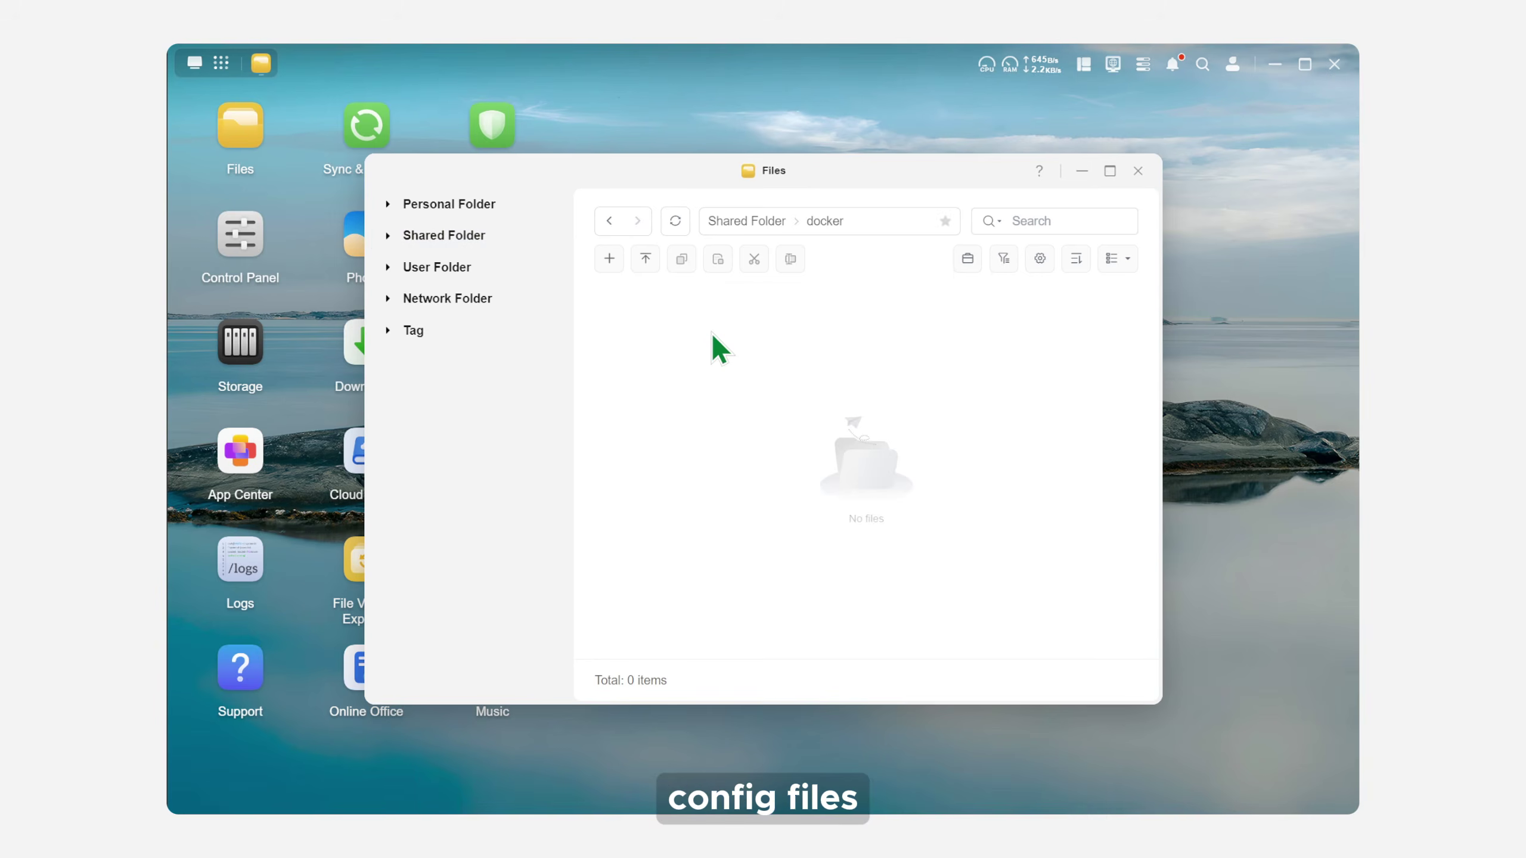
{"action": "left_click", "coordinate": [610, 260]}
{"action": "left_click", "coordinate": [663, 307]}
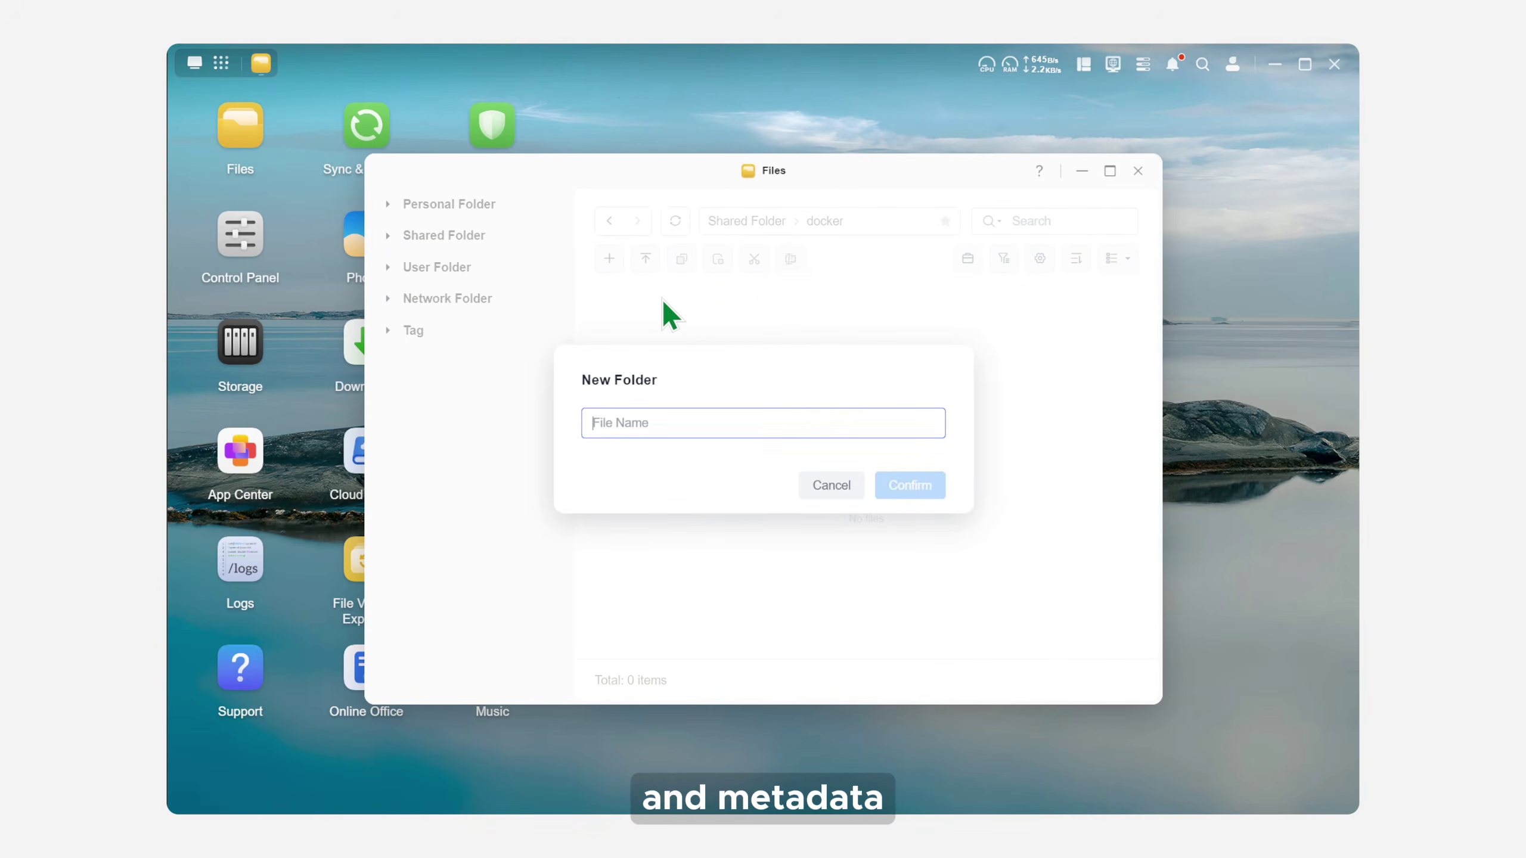
{"action": "type", "text": "audiob"}
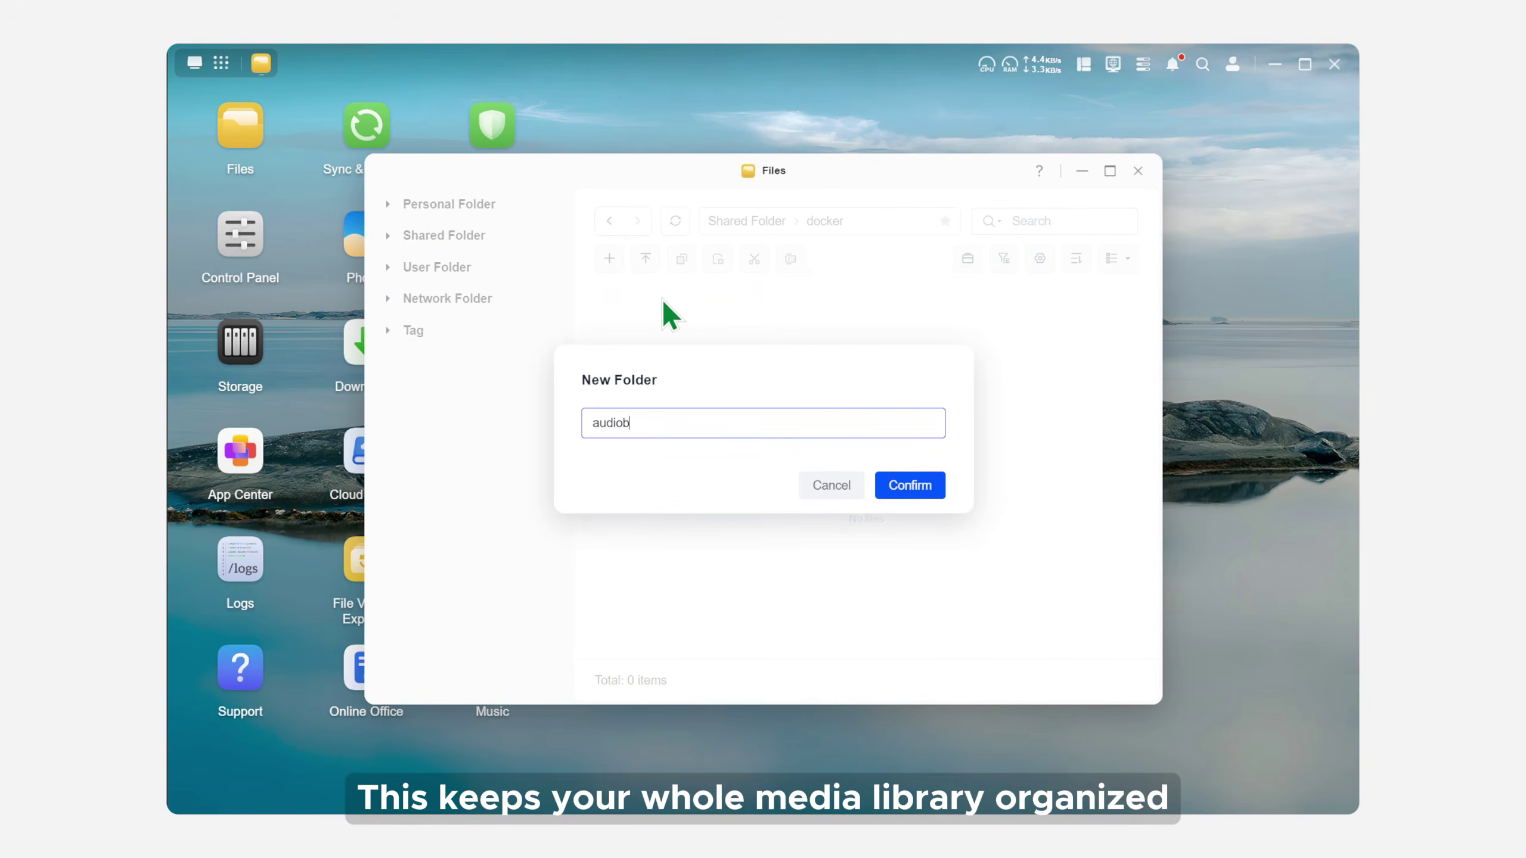
{"action": "type", "text": "ookshelf"}
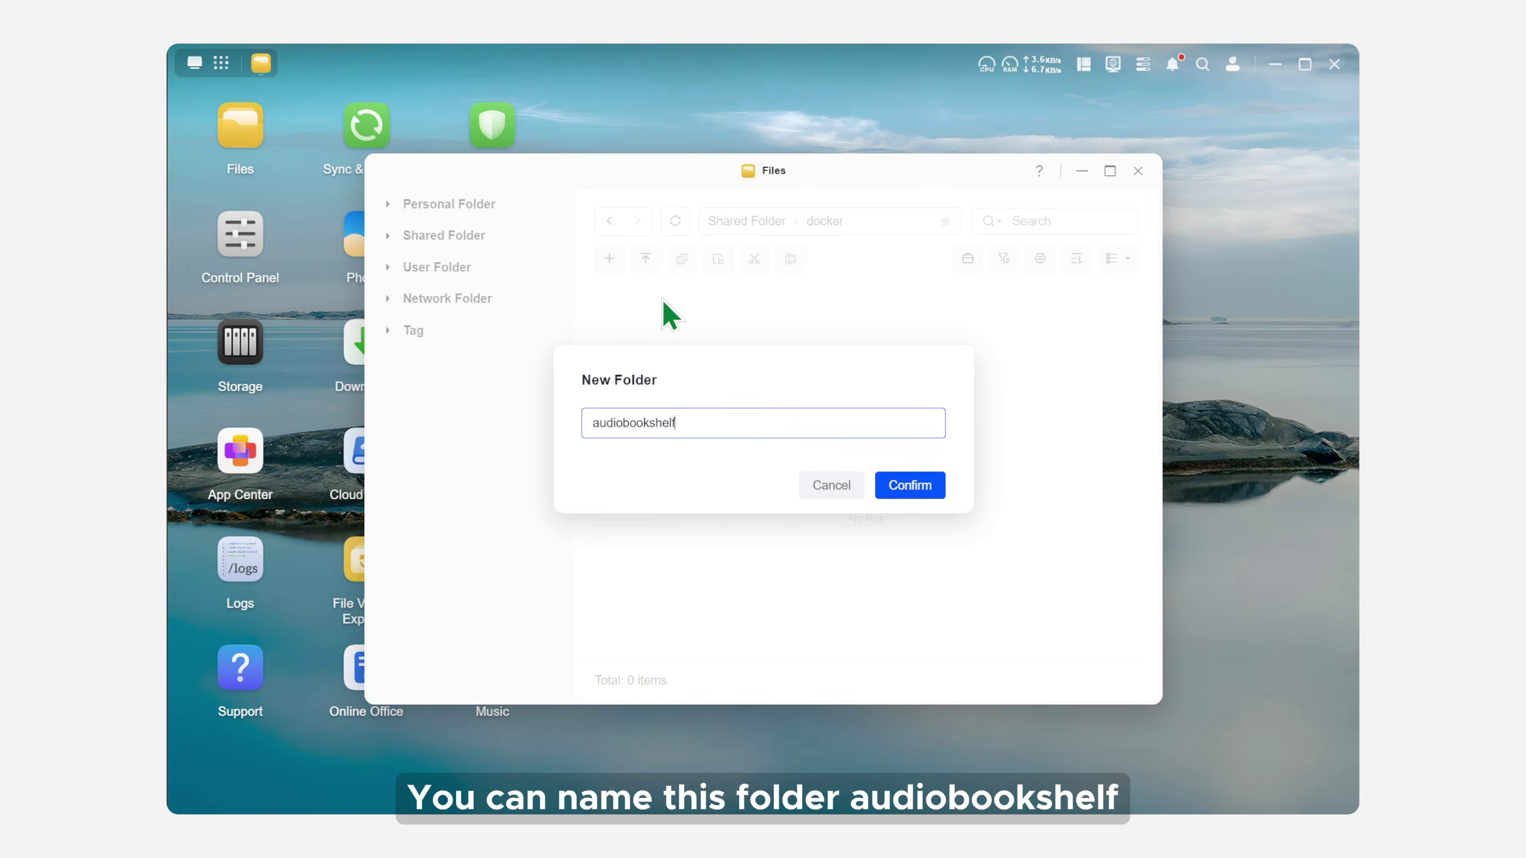
{"action": "key", "text": "Return"}
Step: Inside audiobookshelf, create the 'config' and 'metadata' subfolders
{"action": "double_click", "coordinate": [673, 337]}
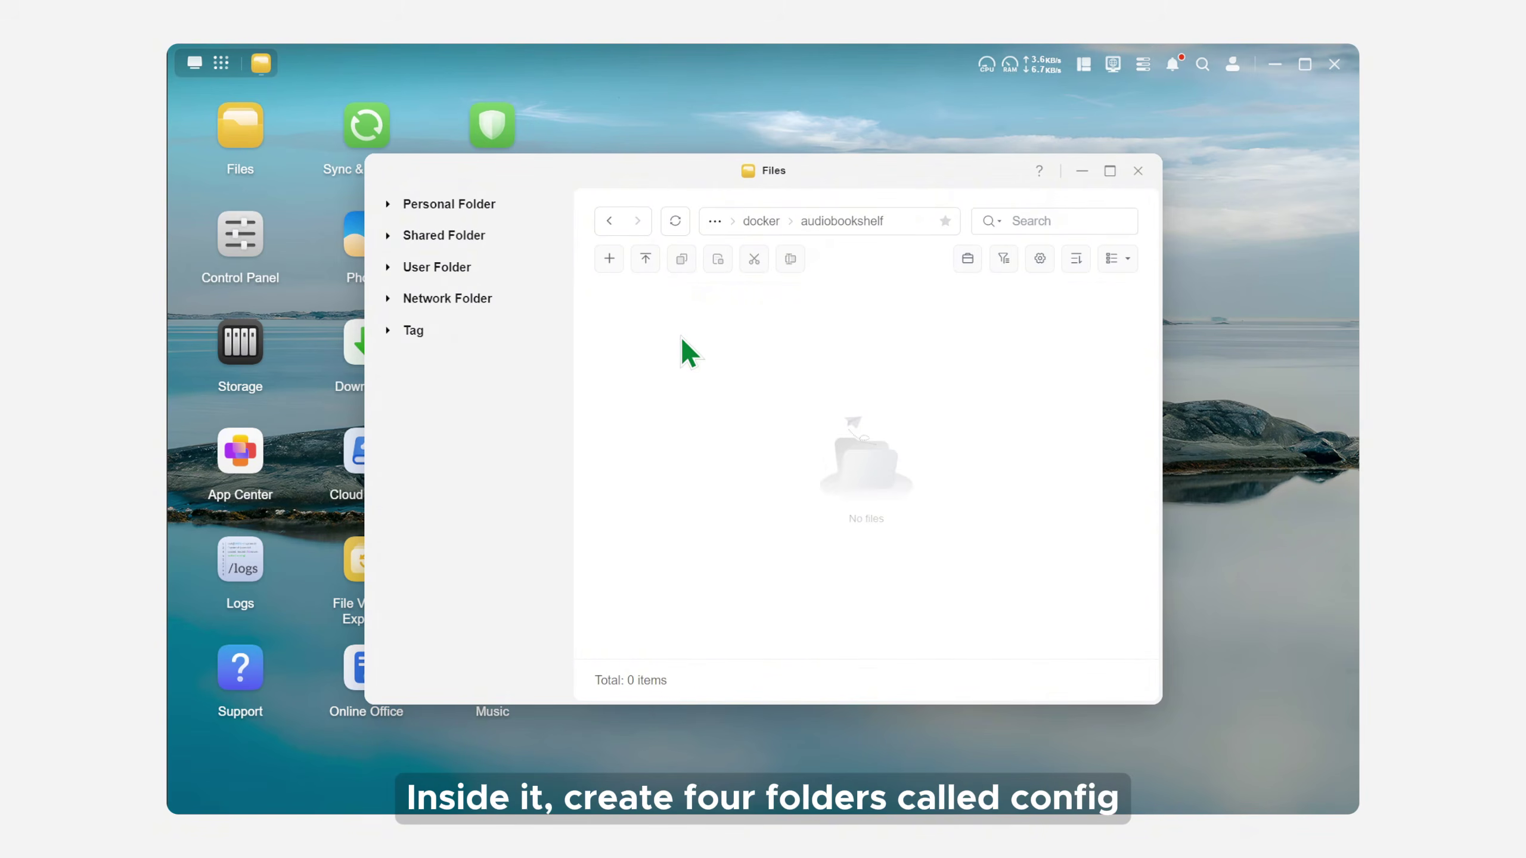
{"action": "left_click", "coordinate": [610, 258]}
{"action": "left_click", "coordinate": [657, 297]}
{"action": "type", "text": "config"}
{"action": "key", "text": "Return"}
{"action": "left_click", "coordinate": [610, 259]}
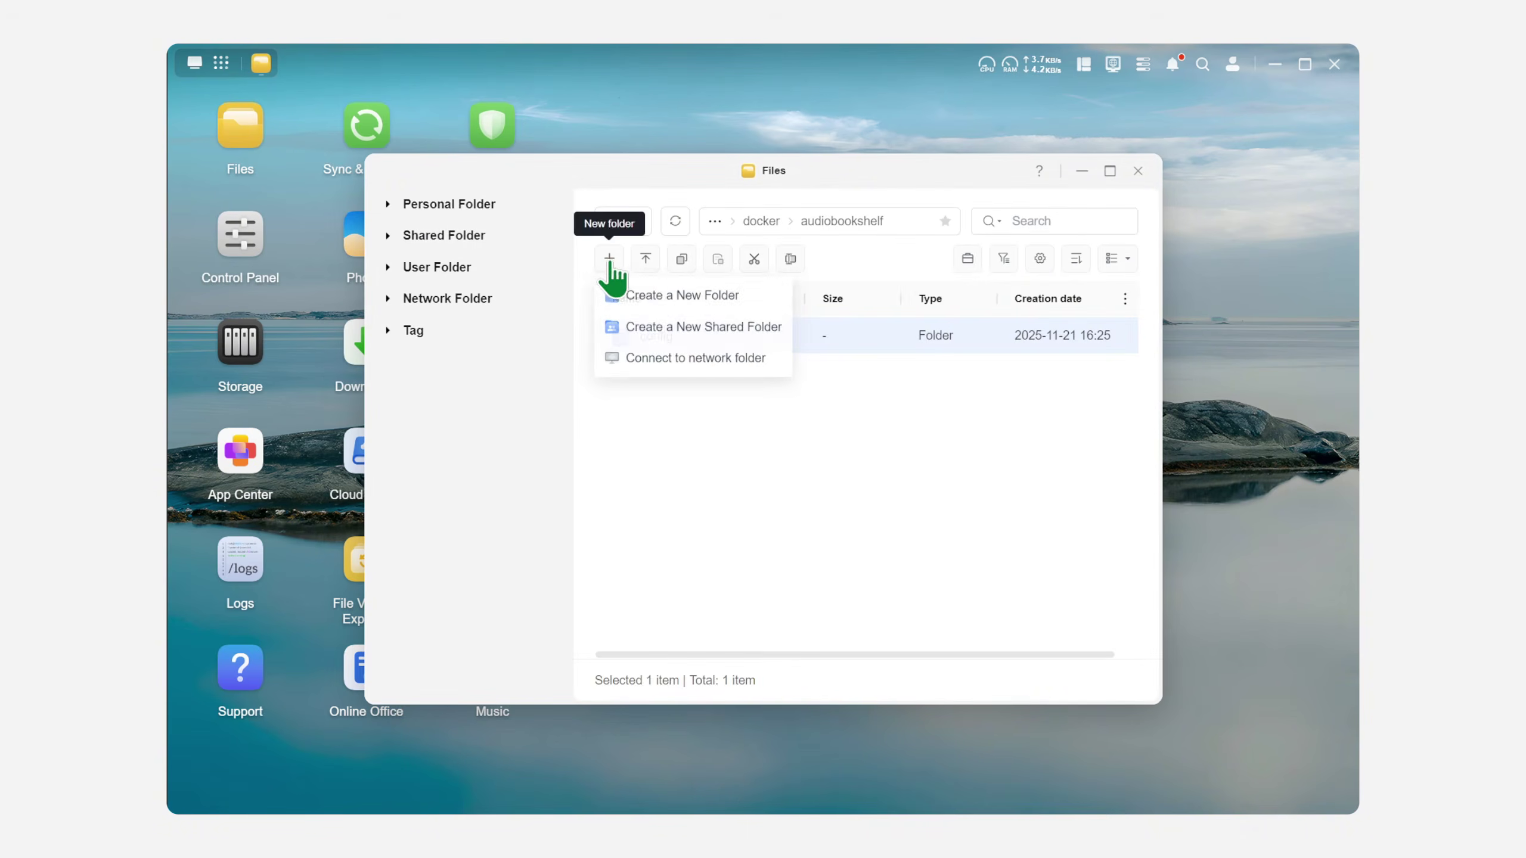
{"action": "left_click", "coordinate": [654, 295]}
{"action": "type", "text": "metadata"}
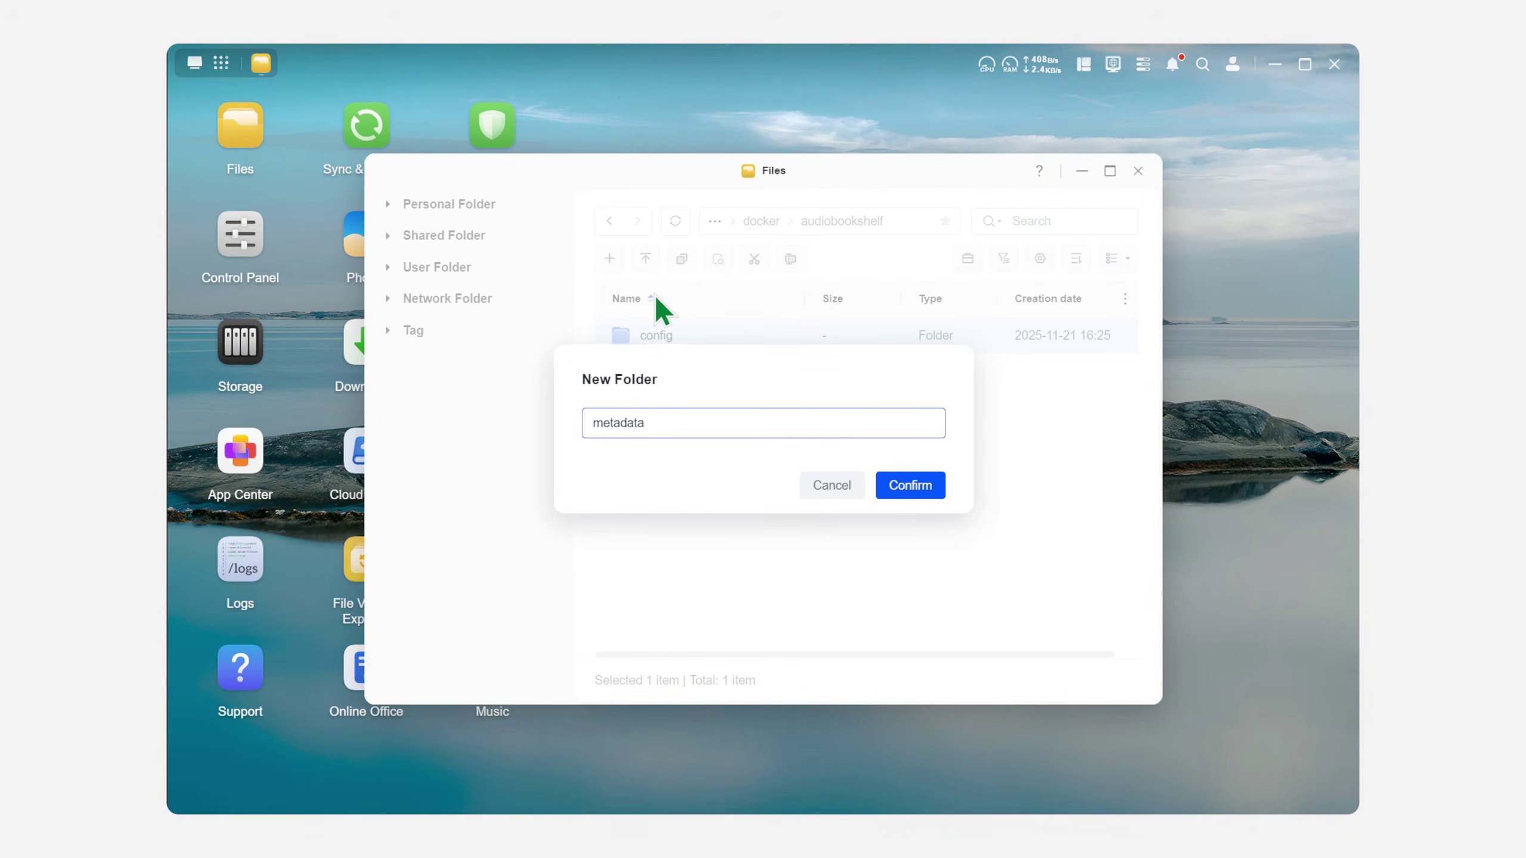
{"action": "key", "text": "Return"}
Step: Add the 'audiobooks' and 'podcast' subfolders to audiobookshelf
{"action": "left_click", "coordinate": [609, 259]}
{"action": "left_click", "coordinate": [673, 299]}
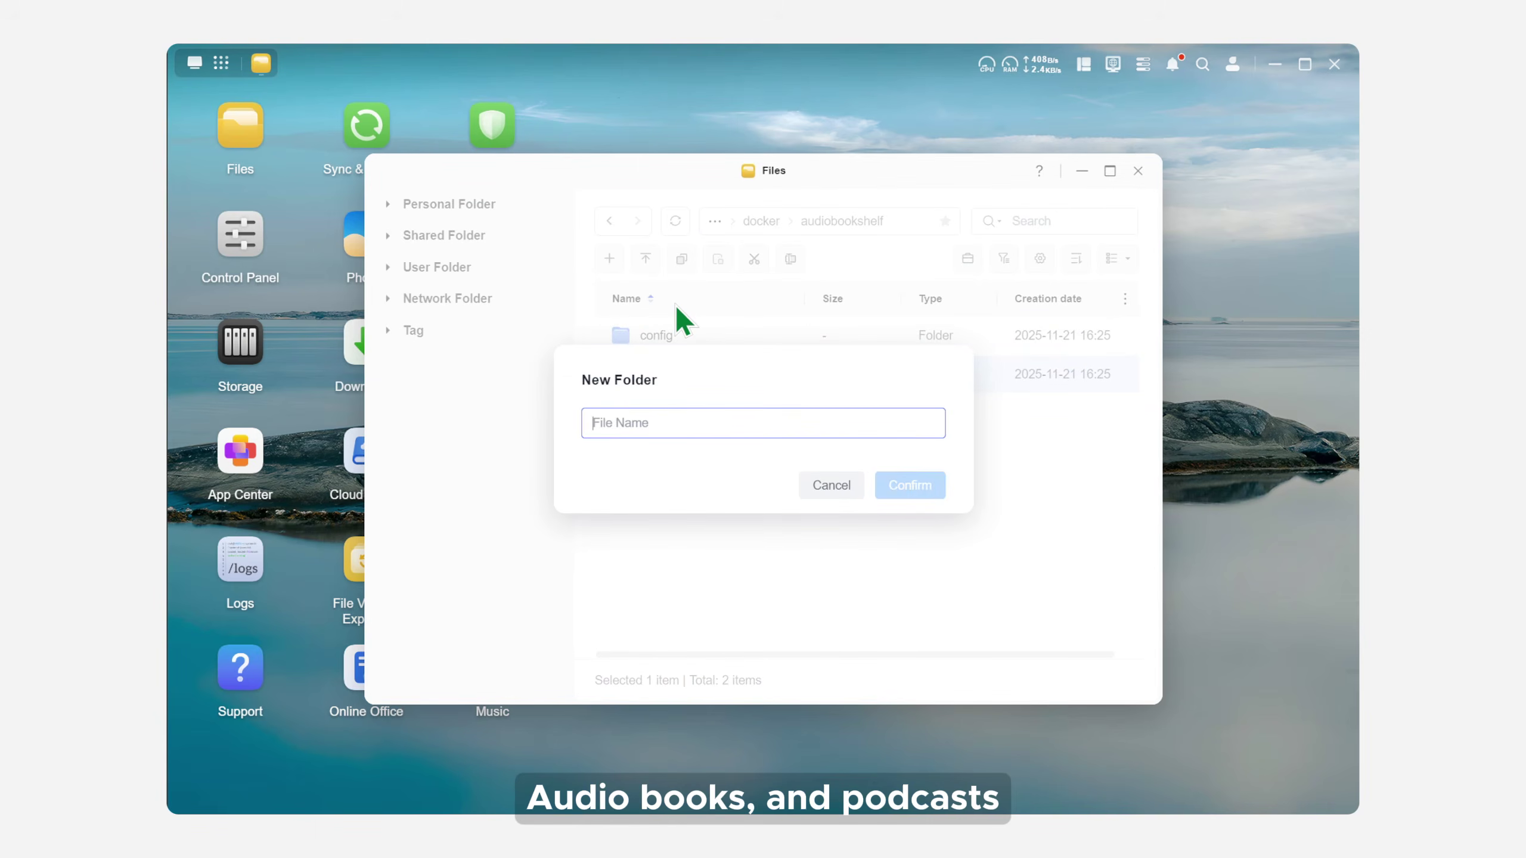
{"action": "type", "text": "audiobooks"}
{"action": "key", "text": "Return"}
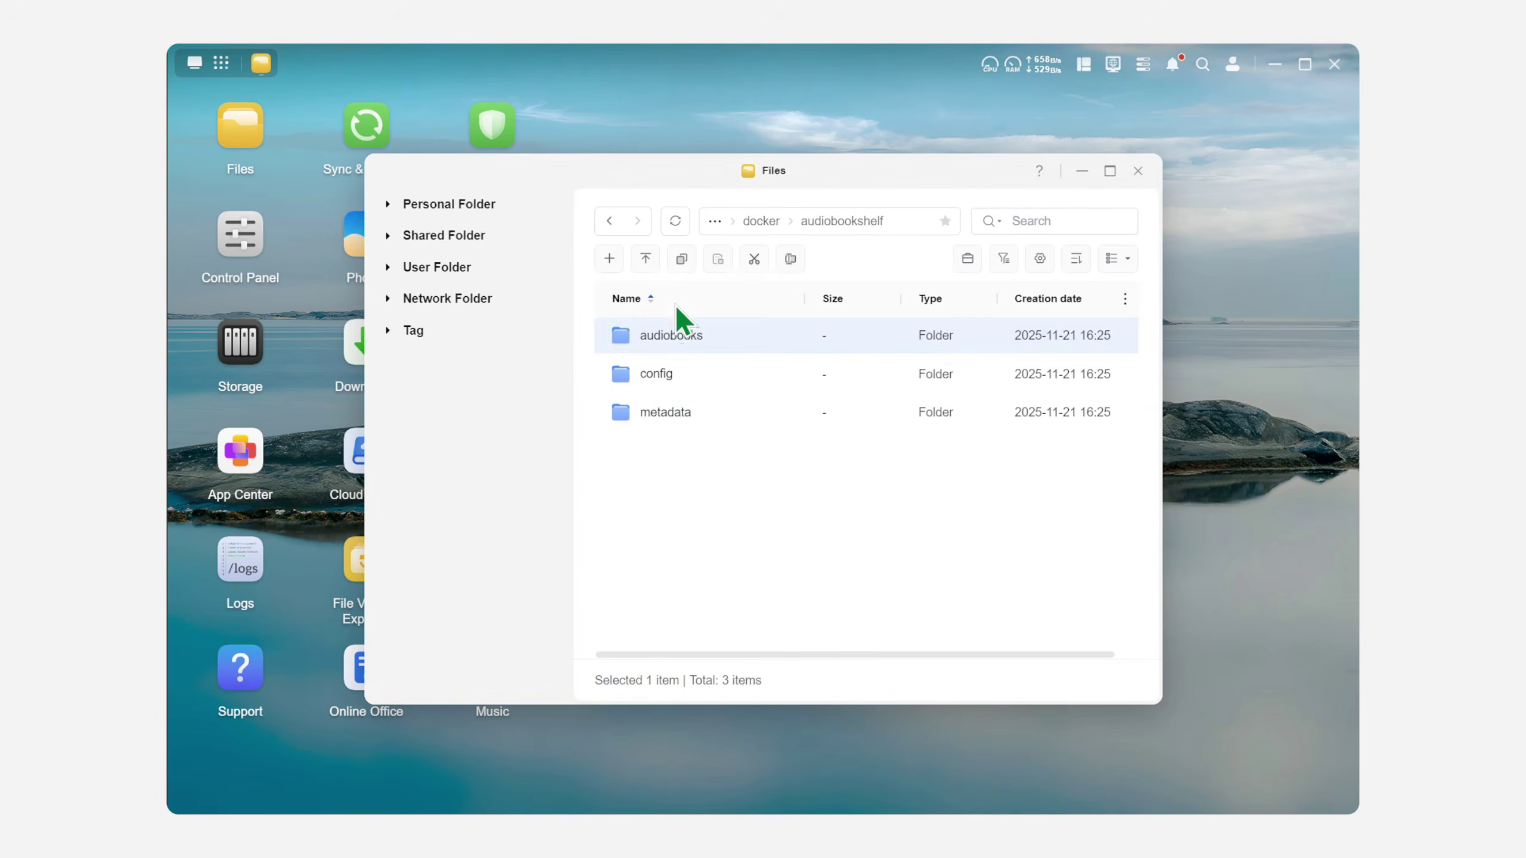
{"action": "left_click", "coordinate": [610, 258]}
{"action": "left_click", "coordinate": [670, 300]}
{"action": "type", "text": "podcast"}
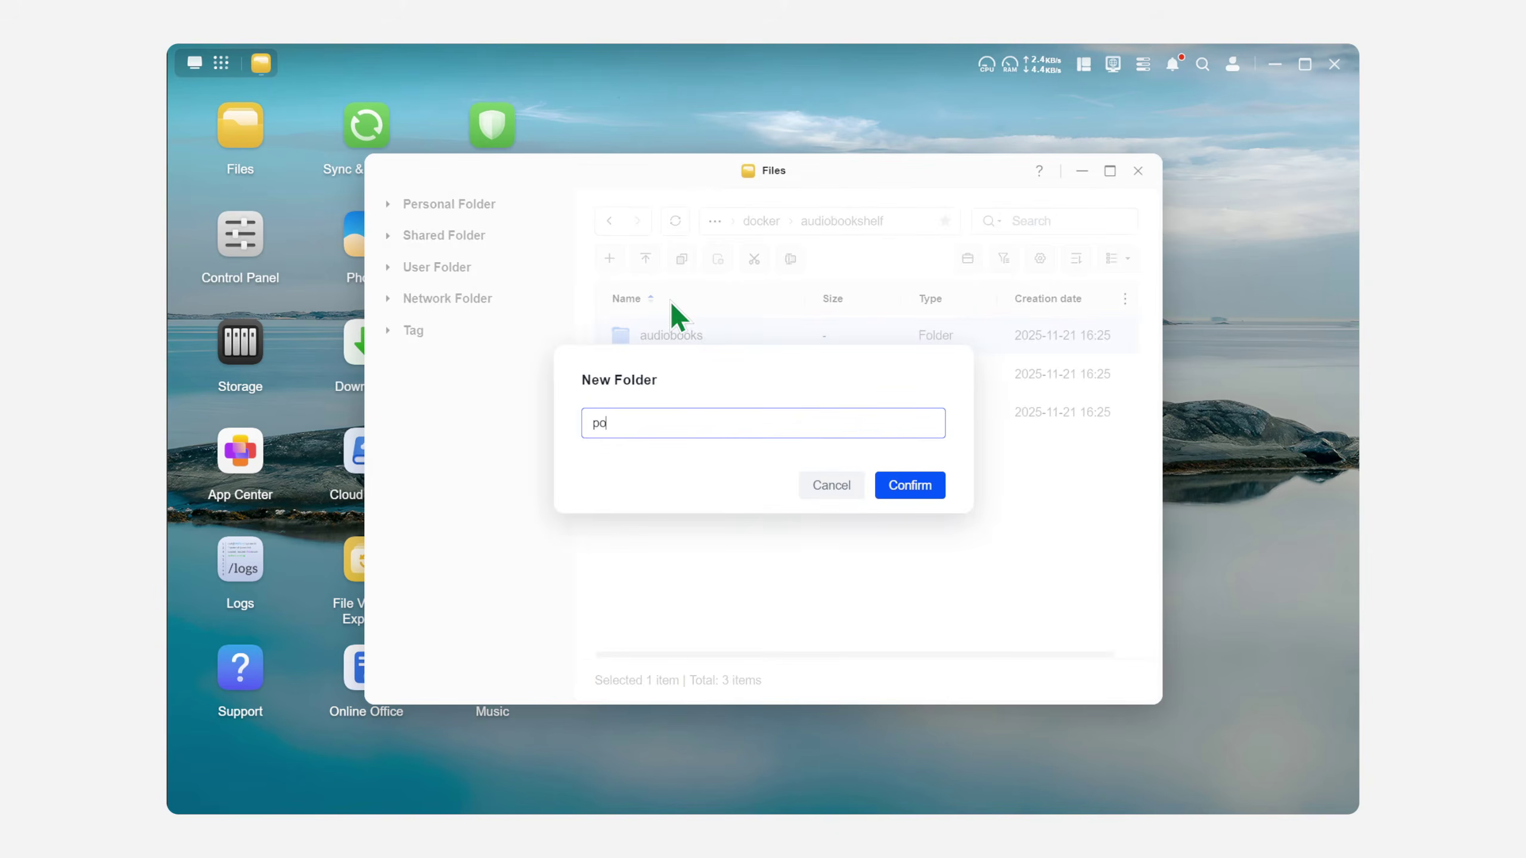
{"action": "key", "text": "Return"}
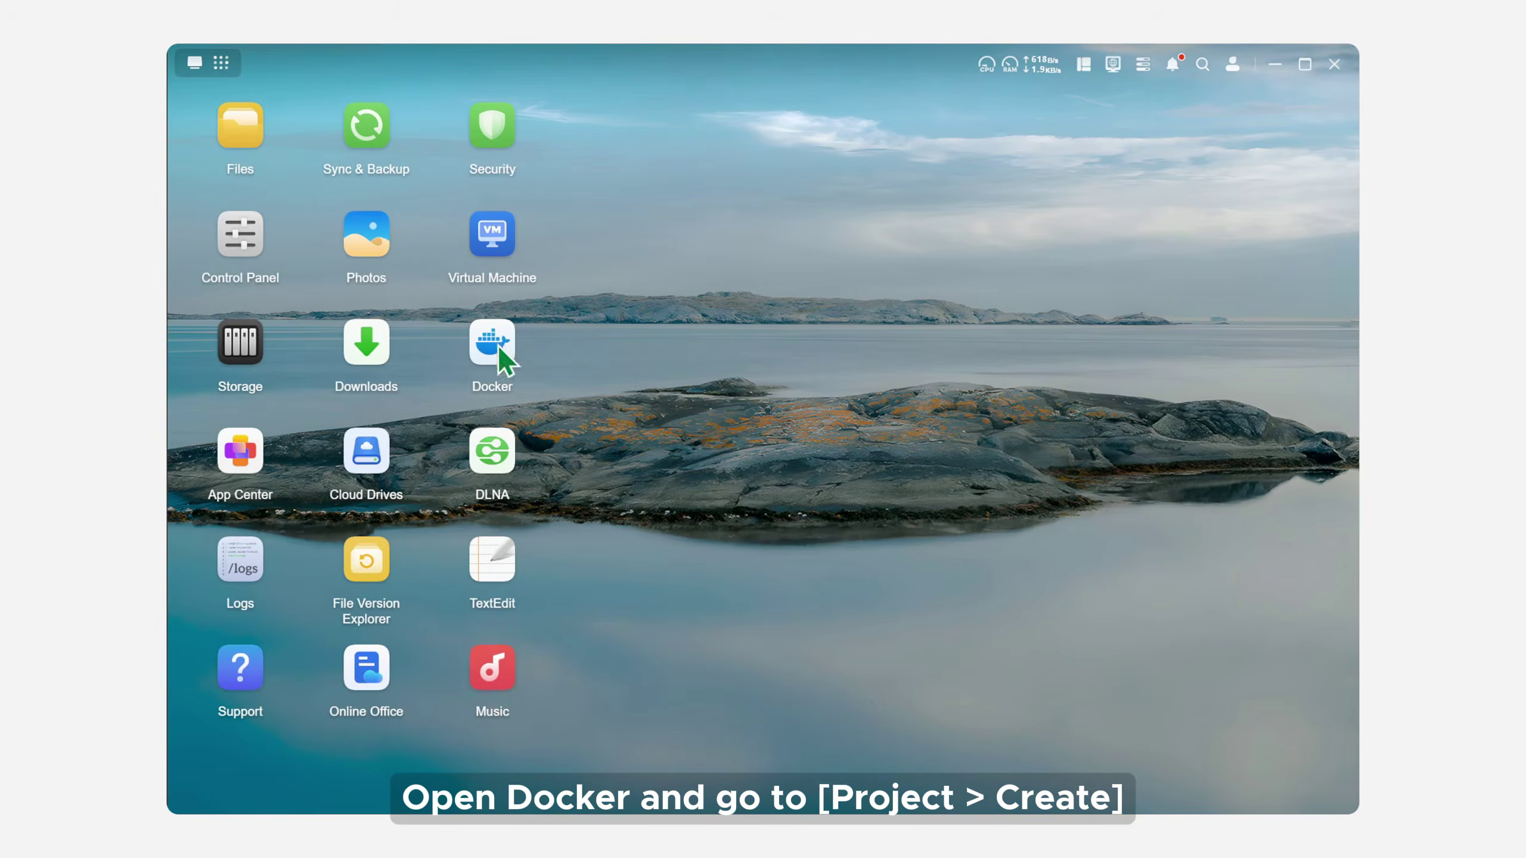
Step: Start a new Docker compose project named 'audiobookshelf' so its storage path fills in
{"action": "left_click", "coordinate": [492, 344]}
{"action": "left_click", "coordinate": [443, 259]}
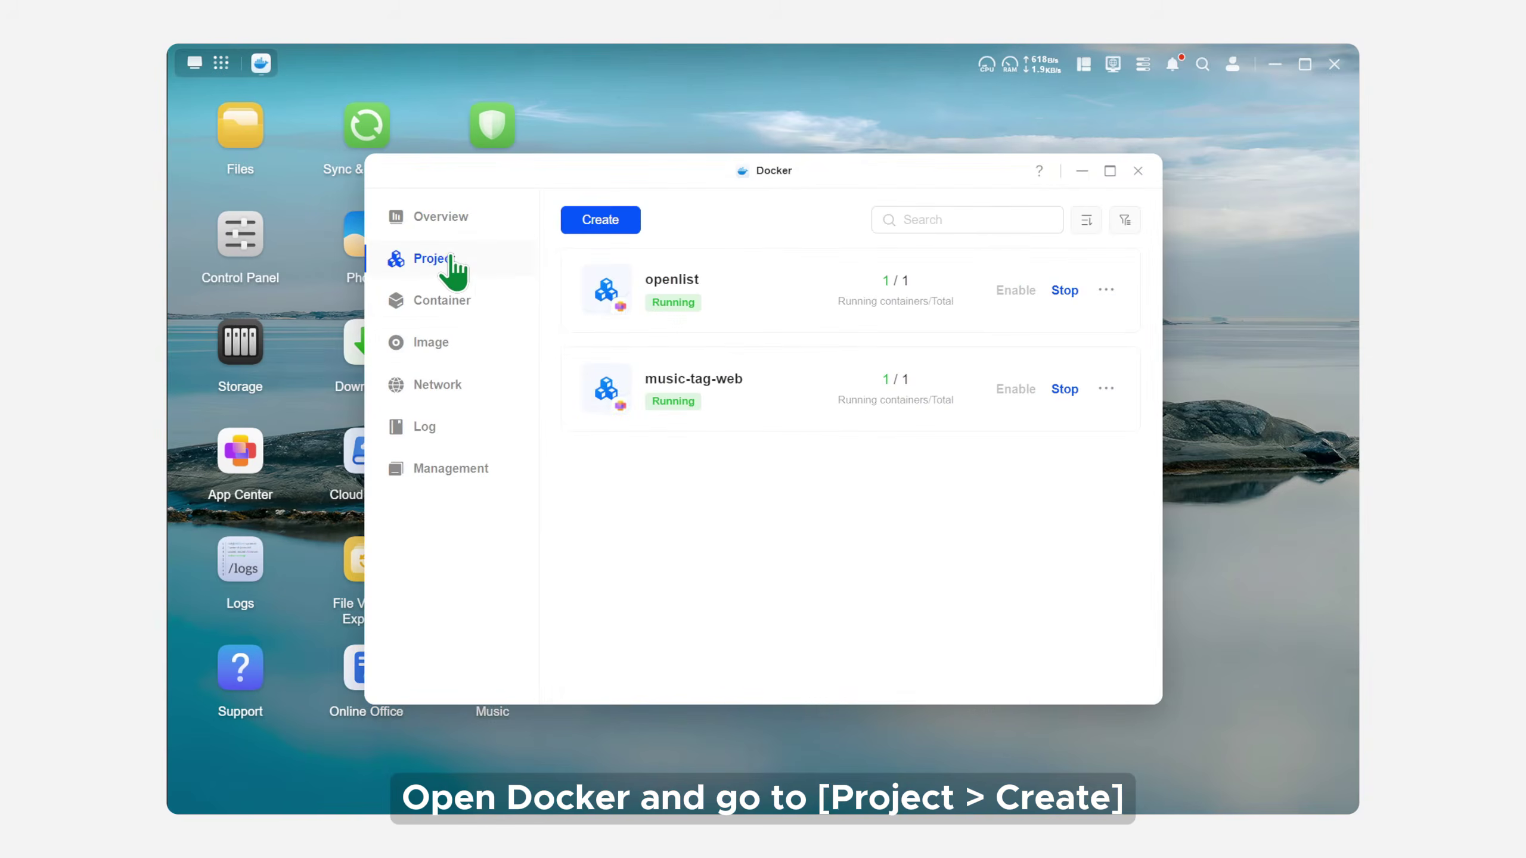
{"action": "left_click", "coordinate": [603, 221]}
{"action": "left_click", "coordinate": [645, 288]}
{"action": "type", "text": "audiobookshelf"}
{"action": "left_click", "coordinate": [733, 330]}
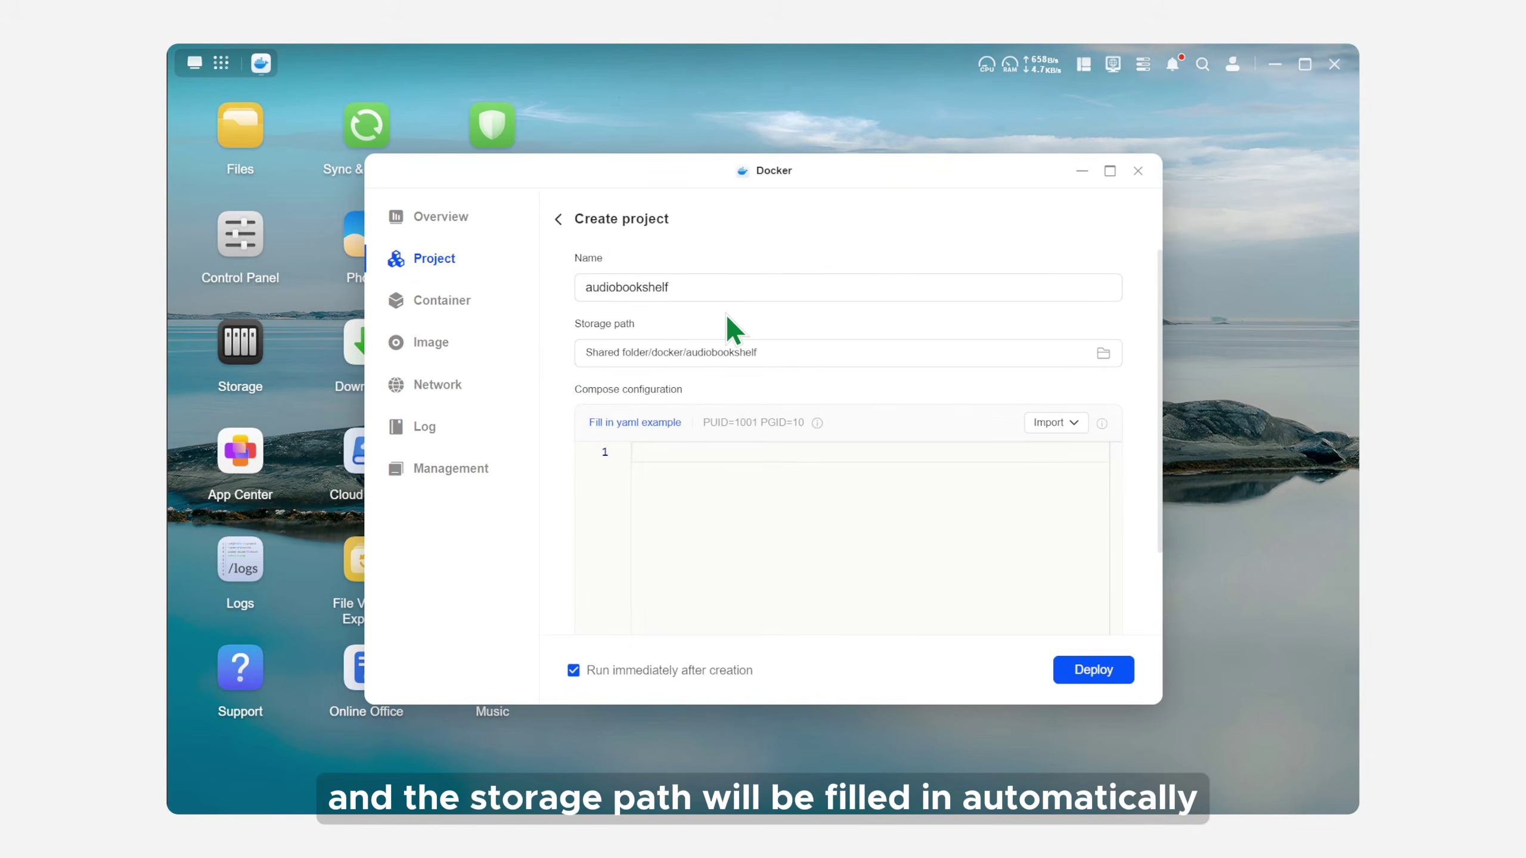
Step: Paste the audiobookshelf YAML into the compose configuration and review it
{"action": "left_click", "coordinate": [680, 454]}
{"action": "key", "text": "ctrl+v"}
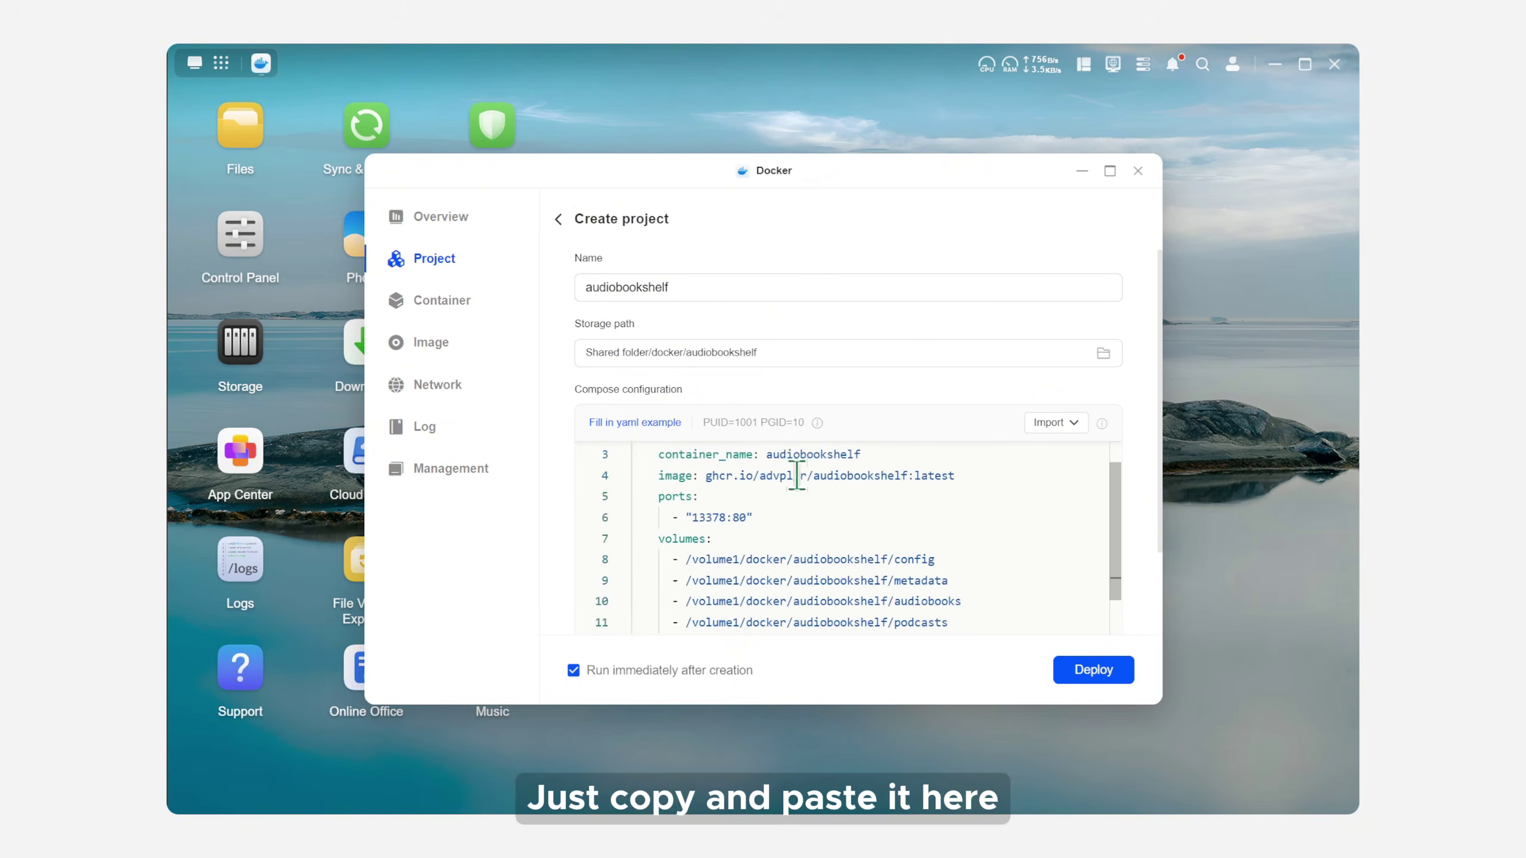
{"action": "scroll", "coordinate": [1117, 508], "scroll_direction": "up", "scroll_amount": 1}
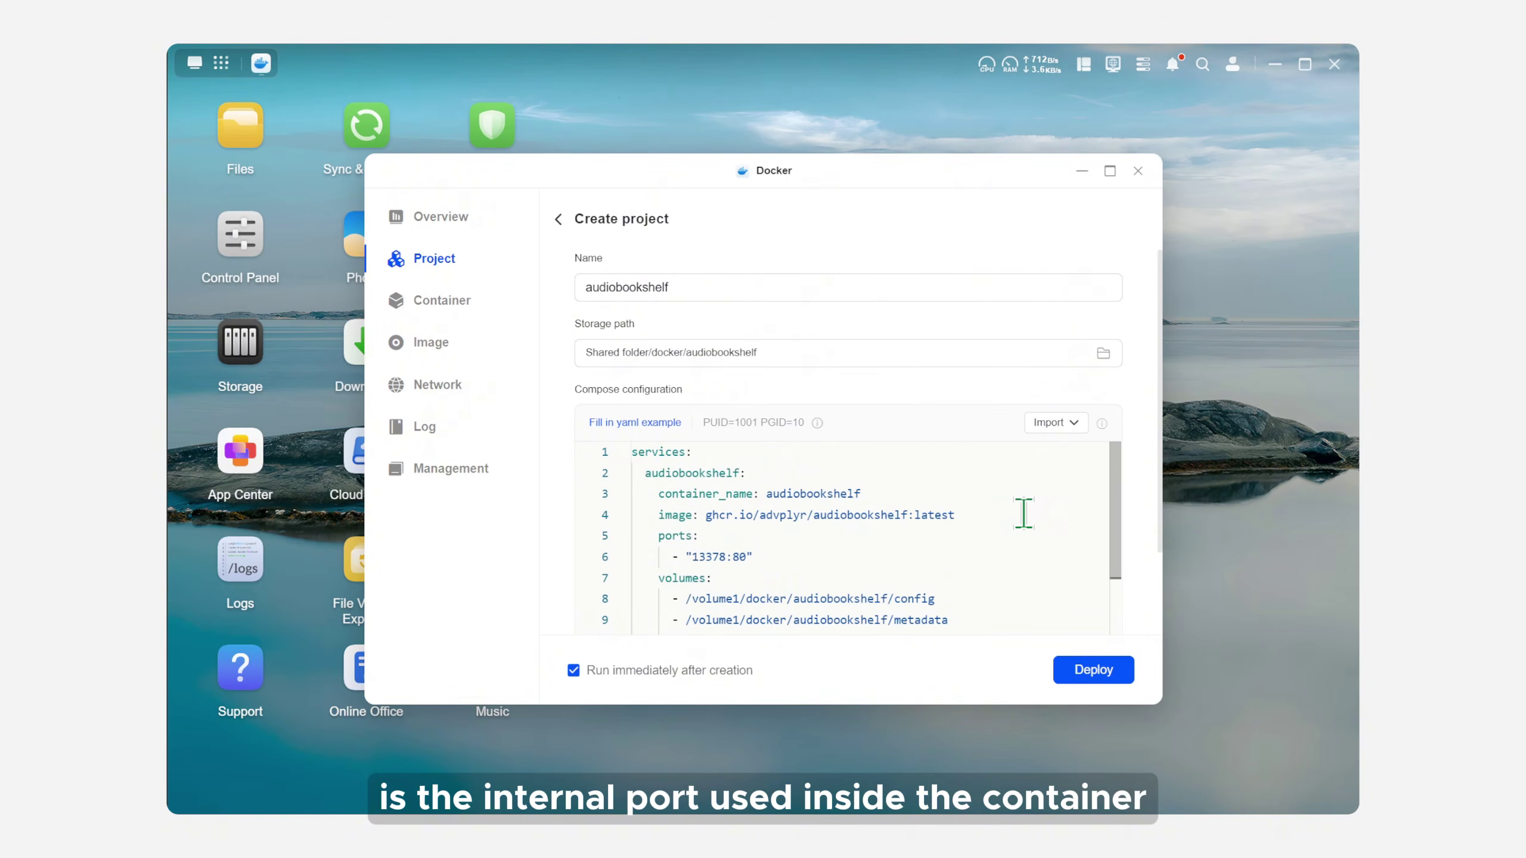
{"action": "scroll", "coordinate": [1024, 508], "scroll_direction": "down", "scroll_amount": 2}
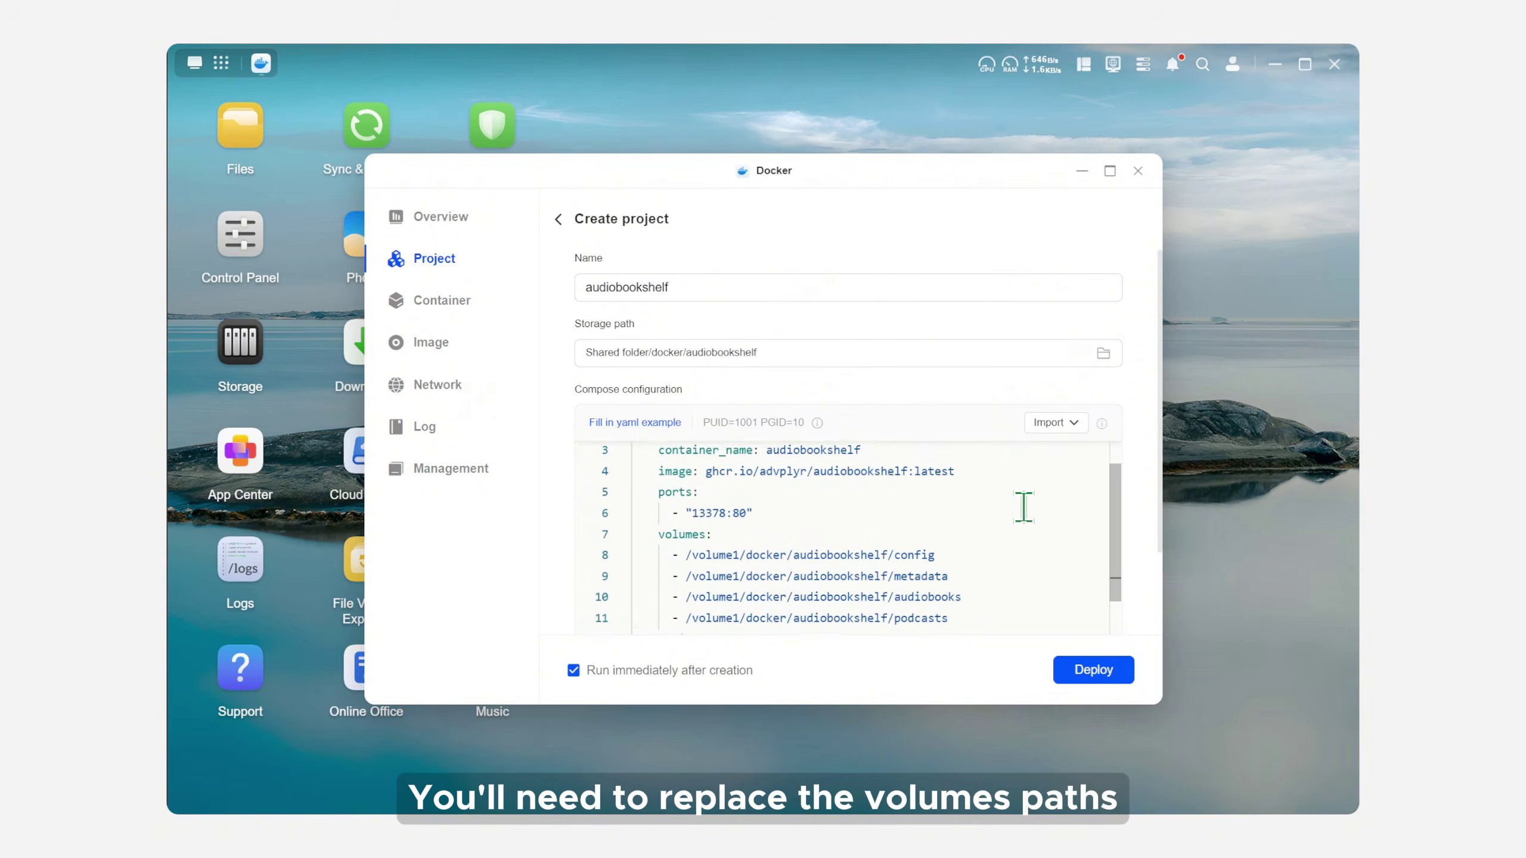
Step: Copy the full location of docker/audiobookshelf/config from its Properties window
{"action": "left_click", "coordinate": [1024, 508]}
{"action": "double_click", "coordinate": [245, 140]}
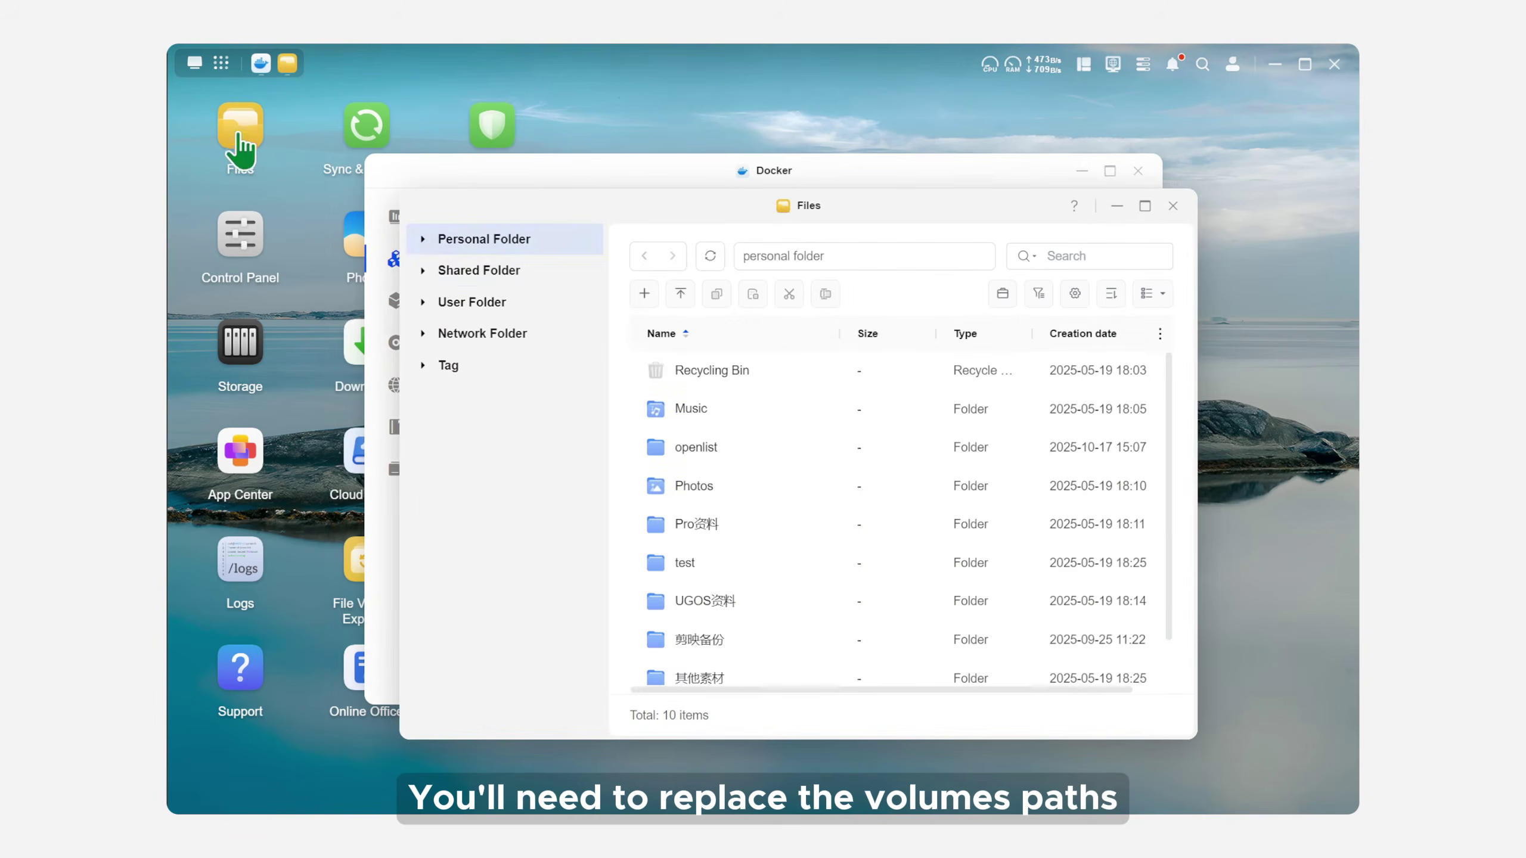
{"action": "left_click", "coordinate": [502, 276]}
{"action": "double_click", "coordinate": [727, 365]}
{"action": "double_click", "coordinate": [730, 374]}
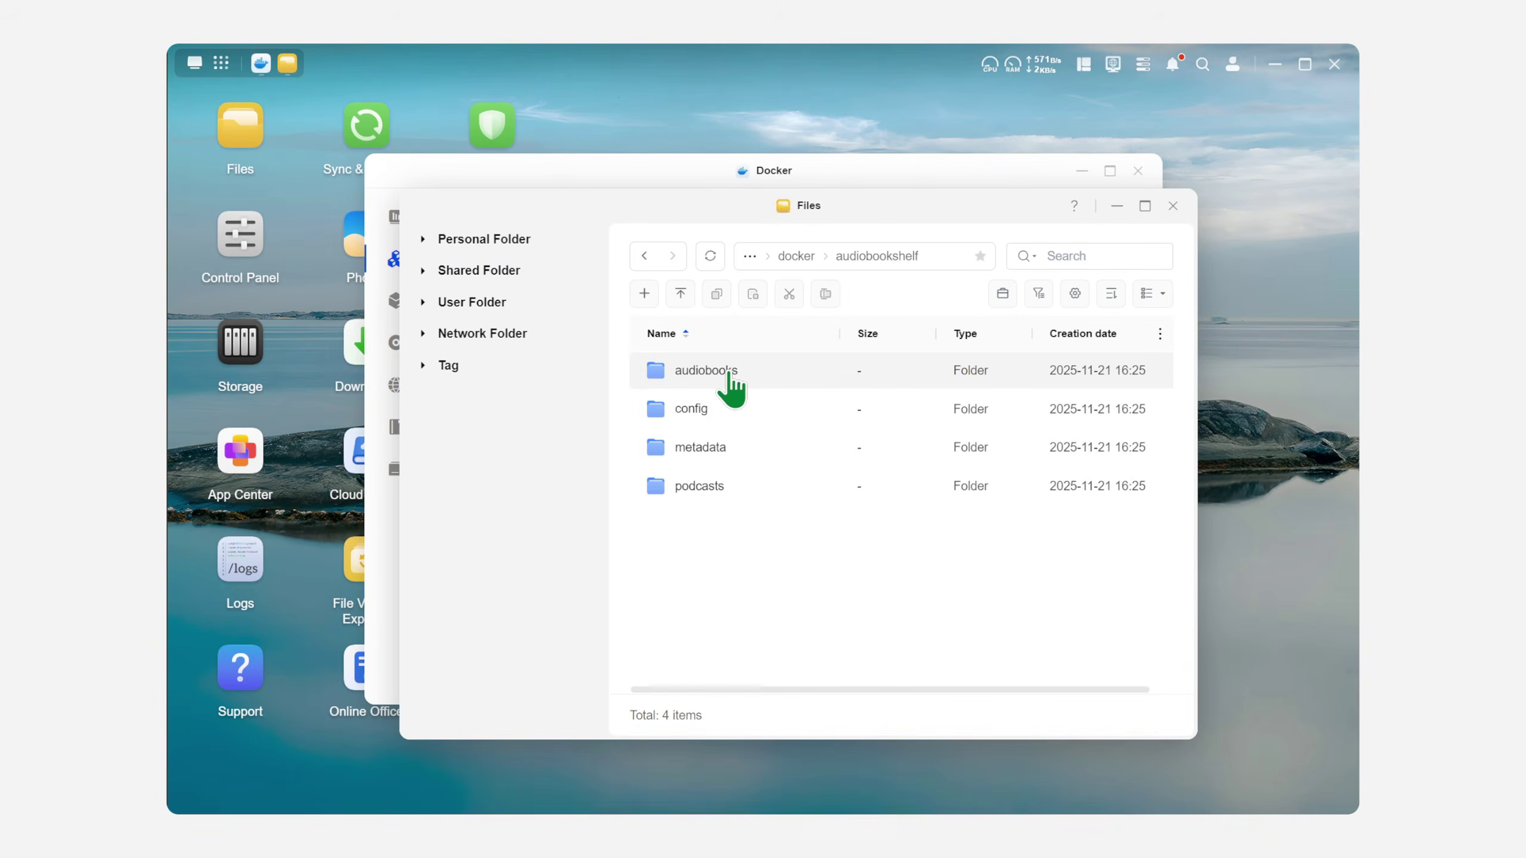
{"action": "left_click", "coordinate": [778, 425]}
{"action": "right_click", "coordinate": [781, 424]}
{"action": "left_click", "coordinate": [846, 785]}
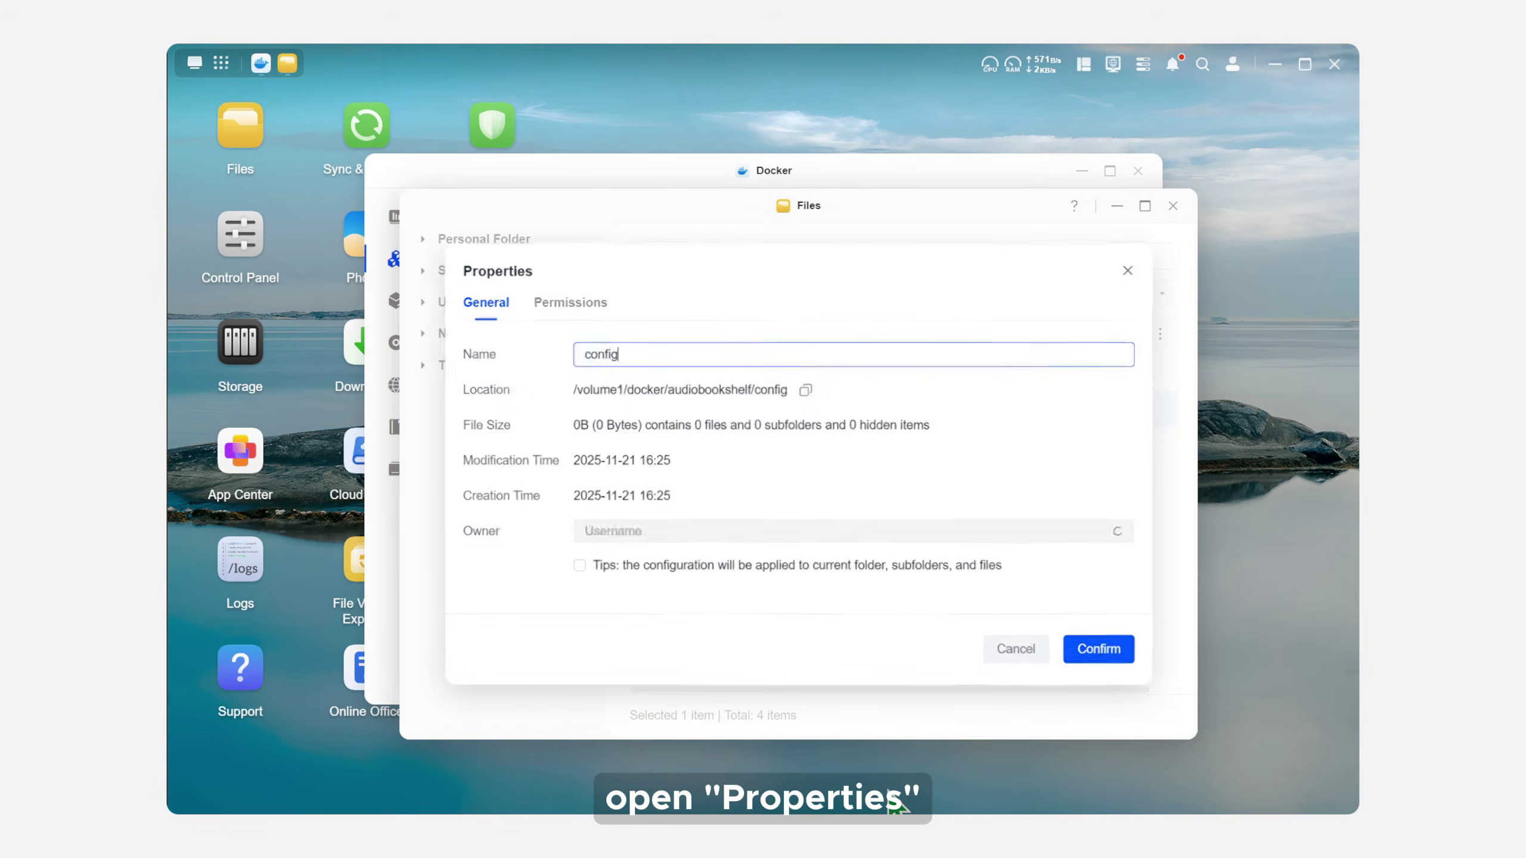
{"action": "left_click", "coordinate": [805, 390]}
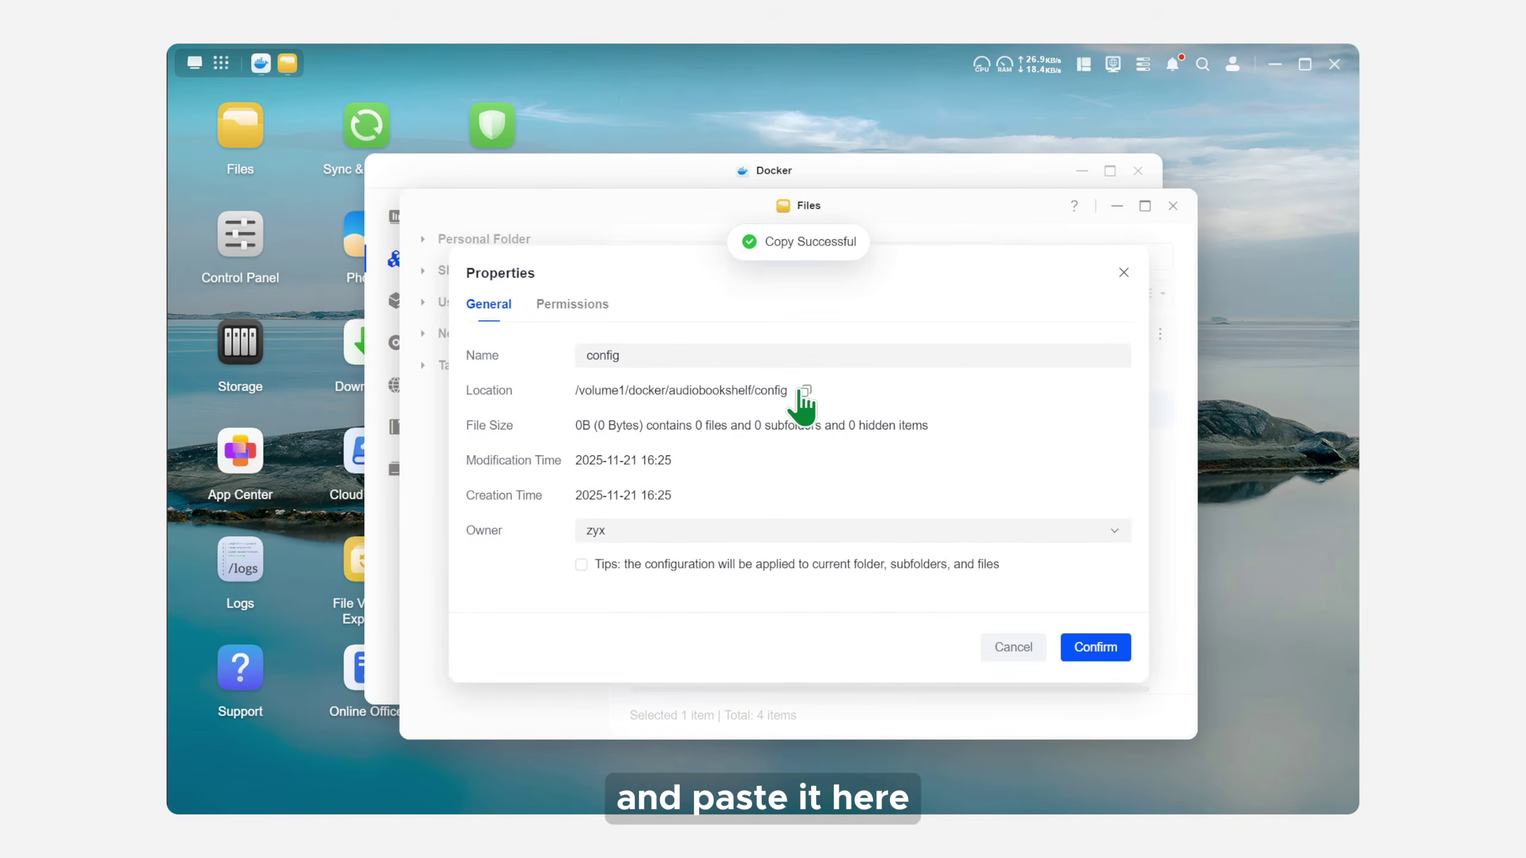
{"action": "left_click", "coordinate": [1123, 273]}
Step: Replace the config volume path on compose line 8 with the copied location
{"action": "left_click", "coordinate": [1046, 184]}
{"action": "left_click_drag", "start_coordinate": [938, 512], "coordinate": [719, 511]}
{"action": "key", "text": "ctrl+v"}
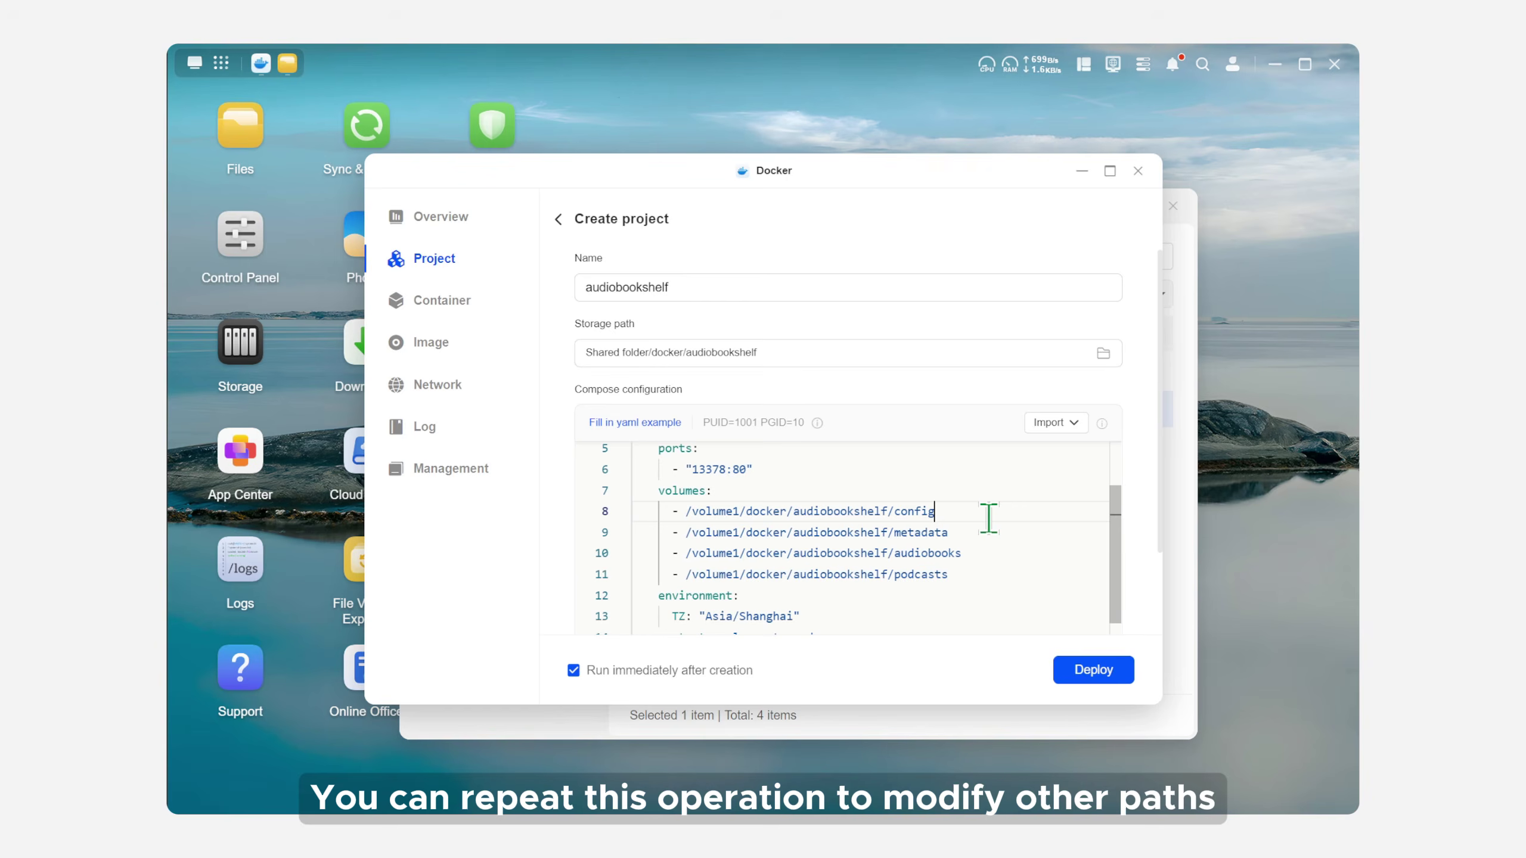
Step: Deploy the audiobookshelf project, dismiss the deployment log, and view the container list
{"action": "scroll", "coordinate": [988, 519], "scroll_direction": "down", "scroll_amount": 3}
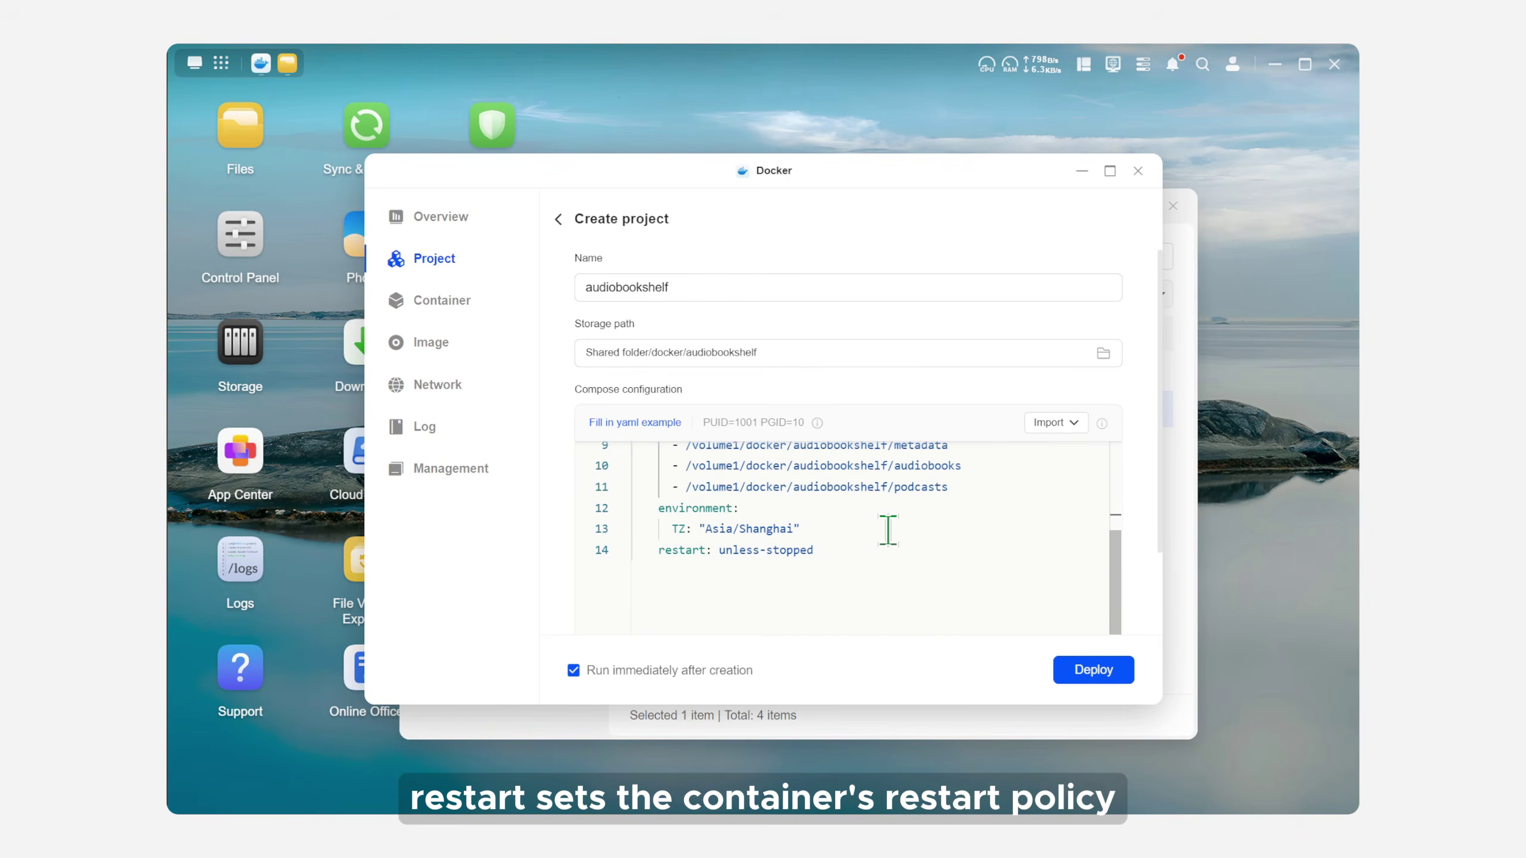
{"action": "left_click", "coordinate": [1084, 672]}
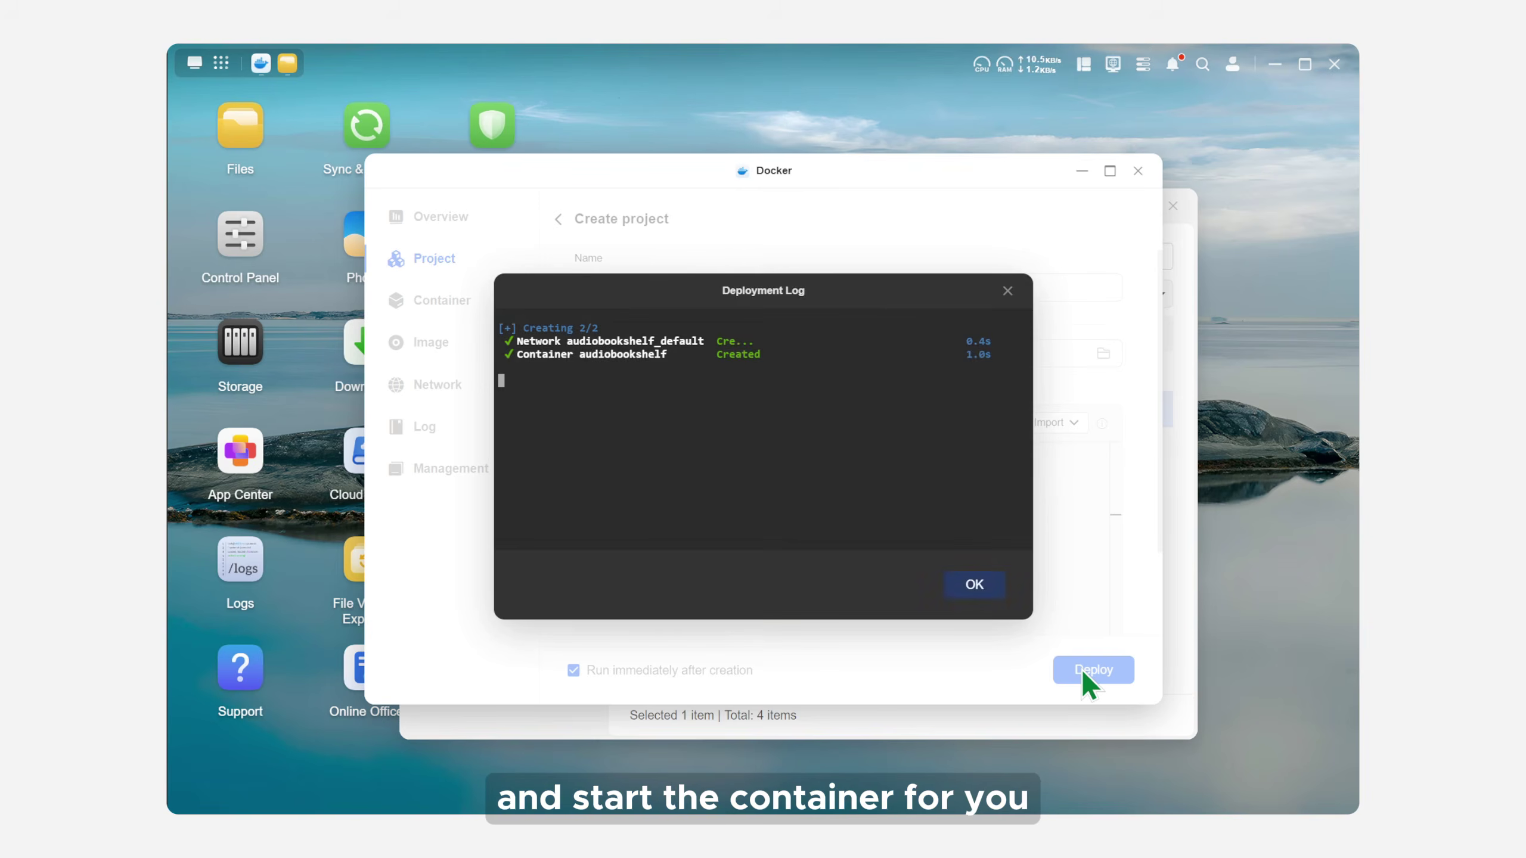
{"action": "left_click", "coordinate": [973, 592]}
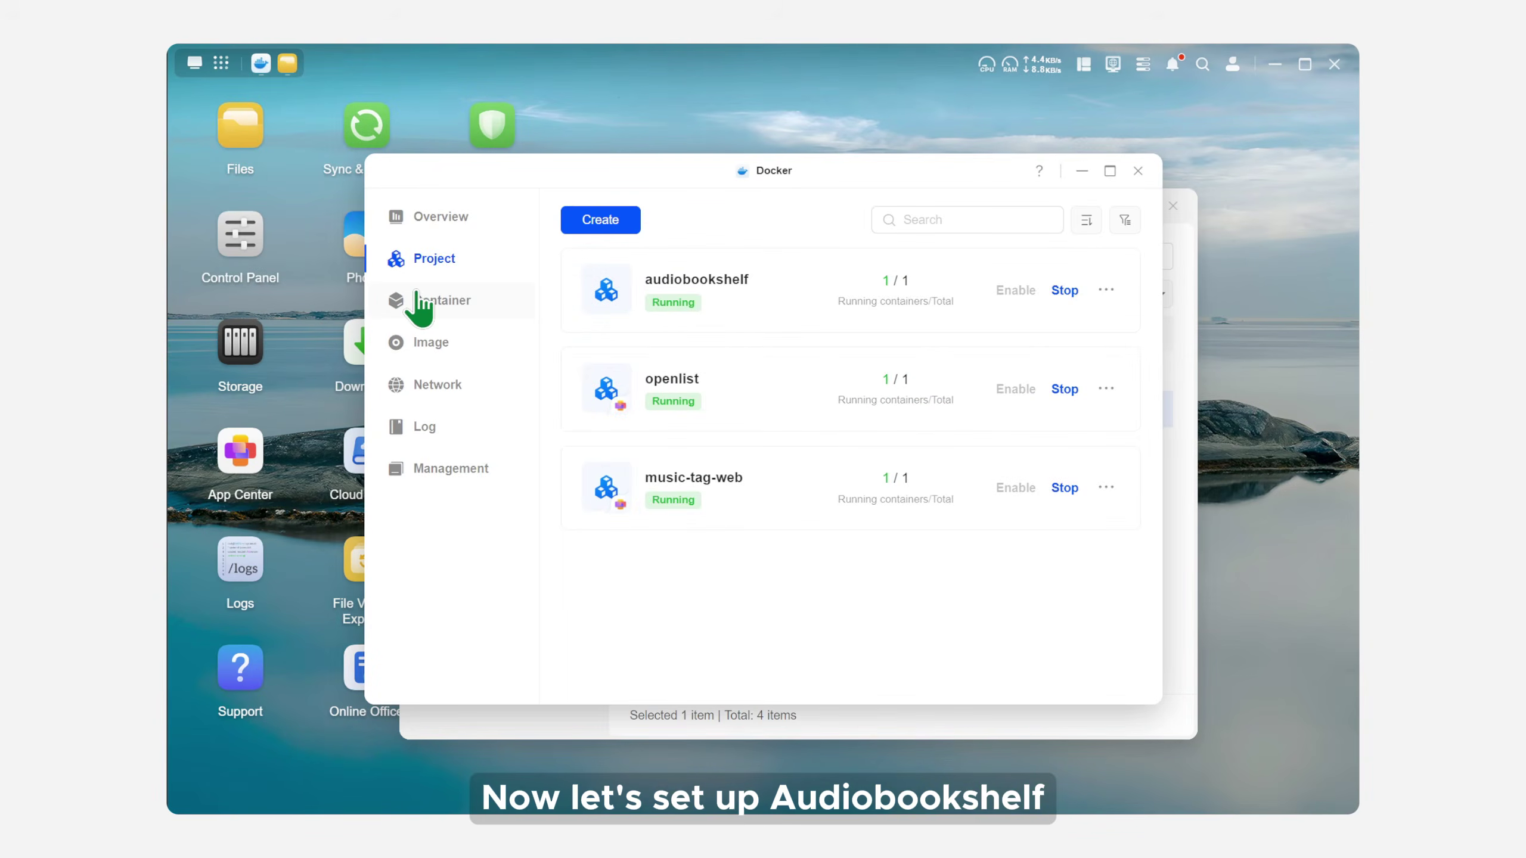
{"action": "left_click", "coordinate": [417, 300]}
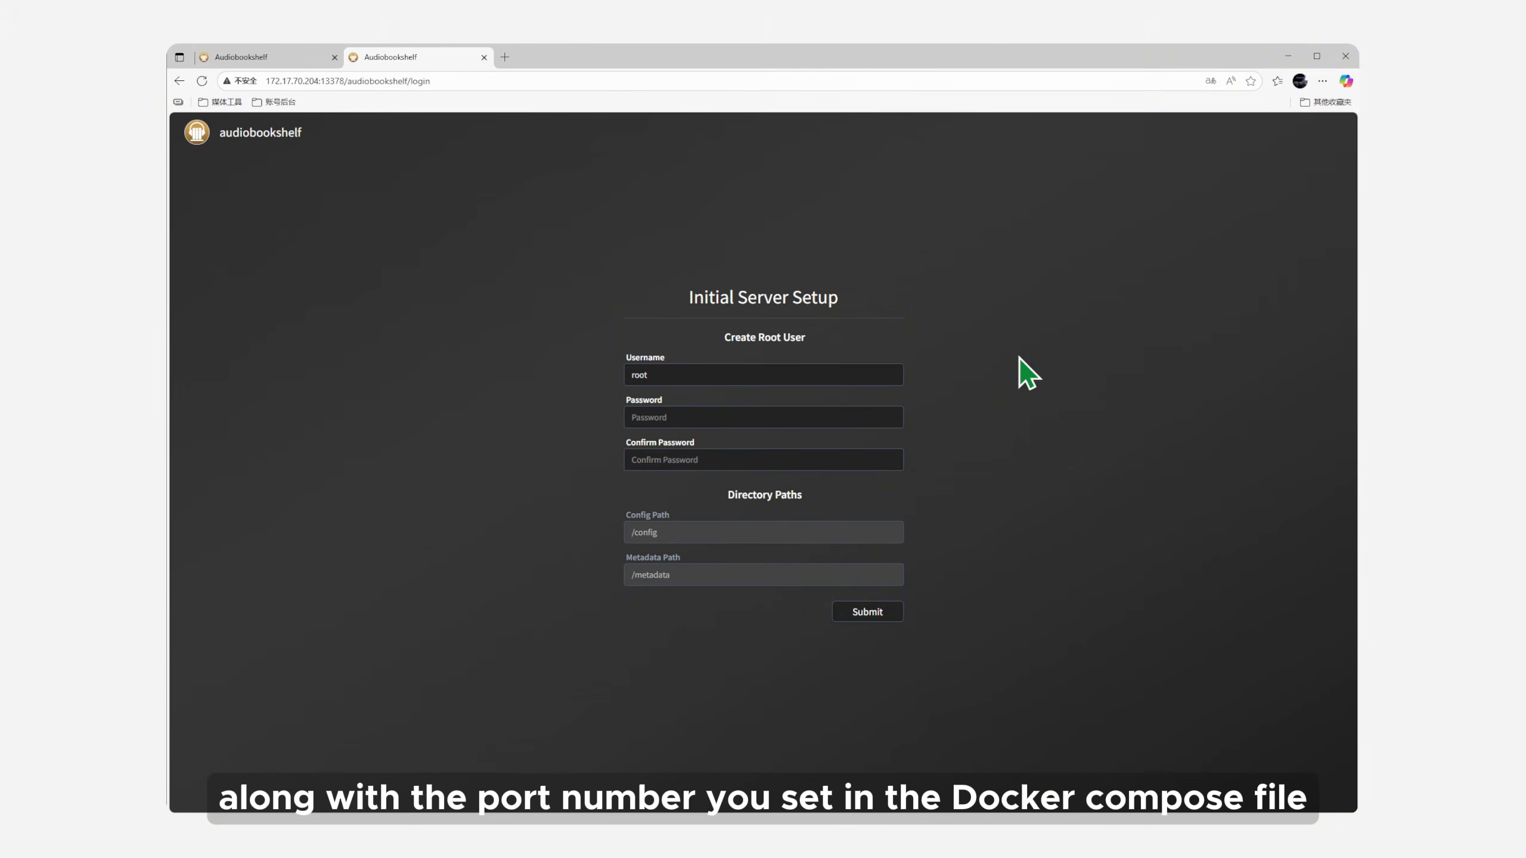
Step: Replace the default root username and set the admin password in the initial server setup
{"action": "left_click", "coordinate": [786, 378]}
{"action": "key", "text": "ctrl+a"}
{"action": "type", "text": "ugreen"}
{"action": "key", "text": "Tab"}
{"action": "type", "text": "123456"}
{"action": "key", "text": "Tab"}
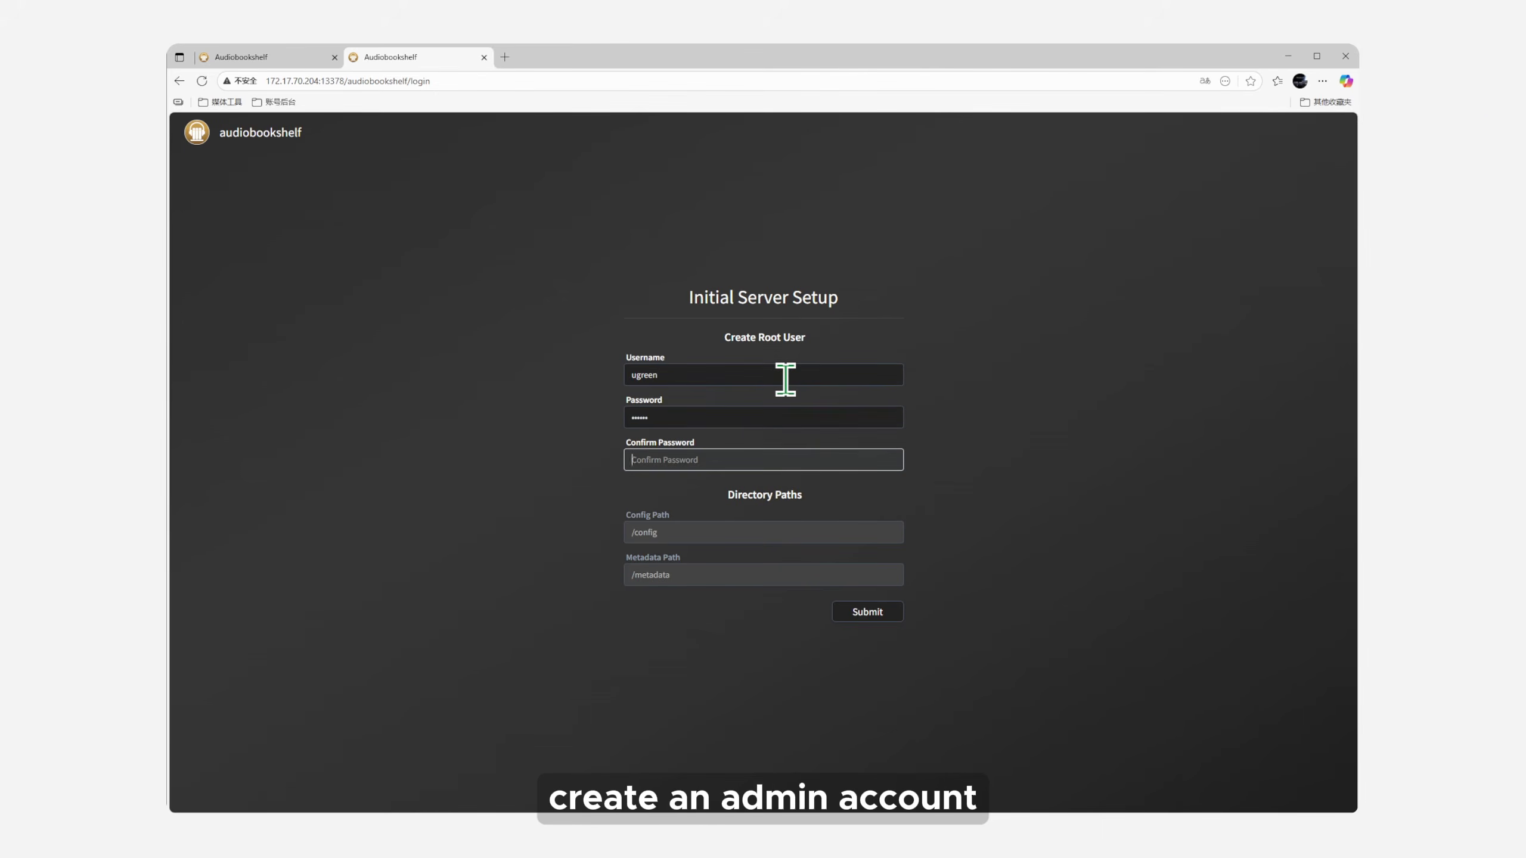
{"action": "type", "text": "123"}
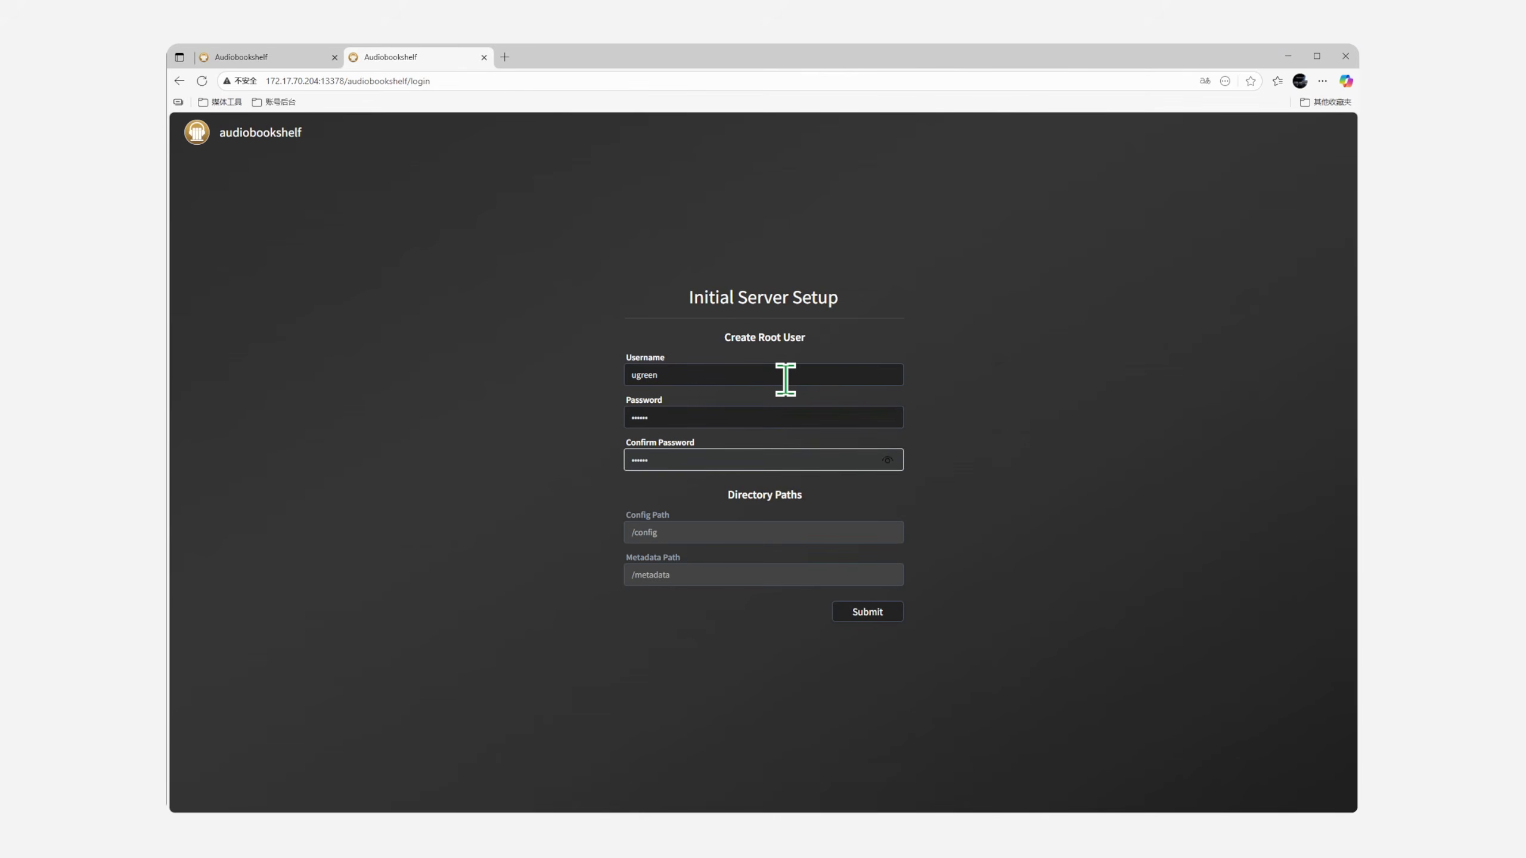
{"action": "left_click", "coordinate": [866, 610]}
Step: Log in to Audiobookshelf with the new admin username and password
{"action": "left_click", "coordinate": [765, 385]}
{"action": "type", "text": "ugreen"}
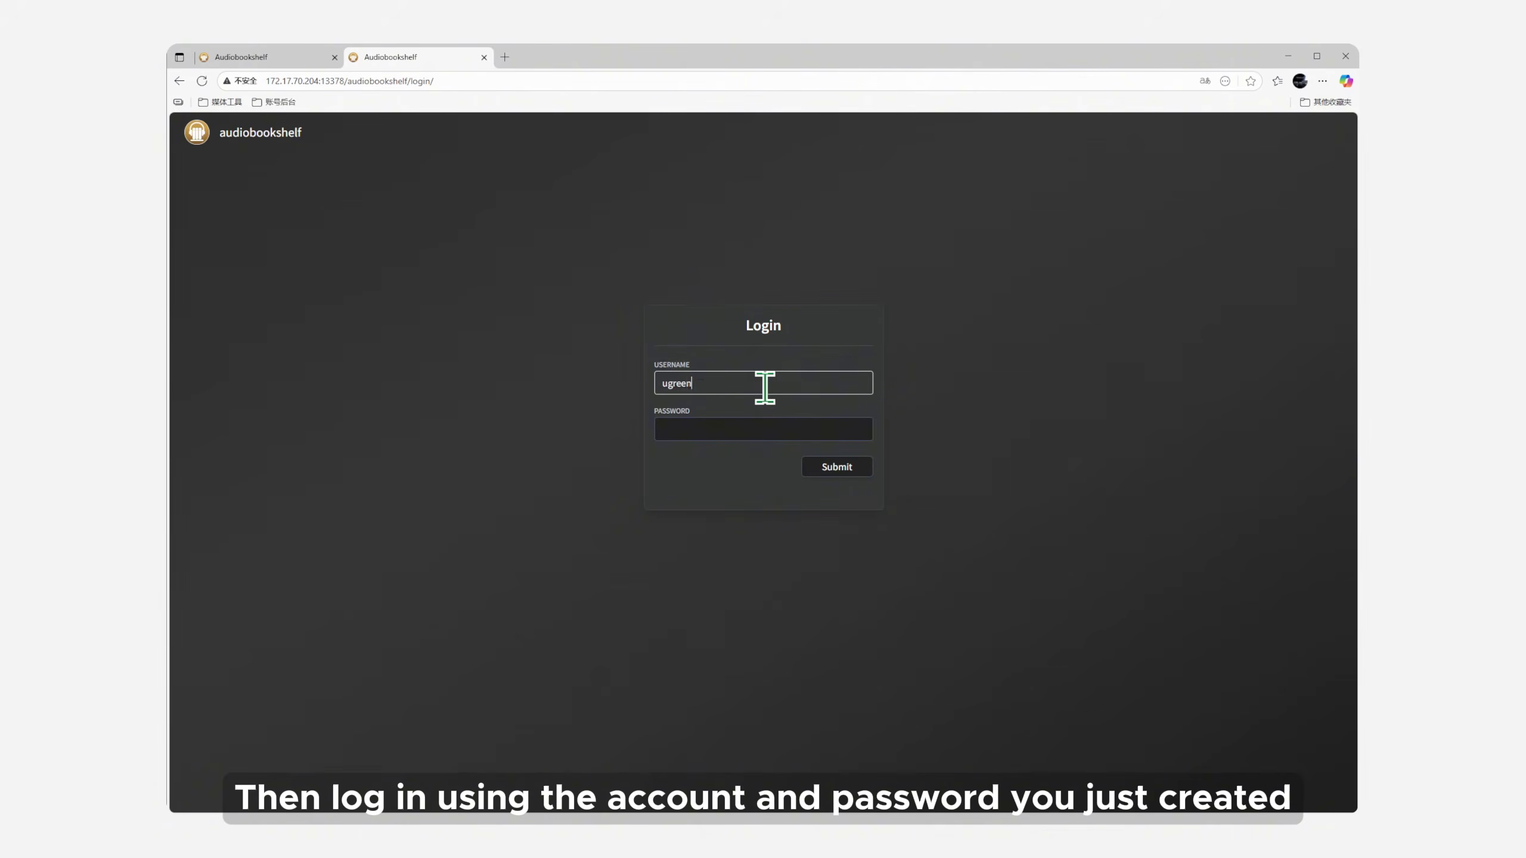
{"action": "key", "text": "Tab"}
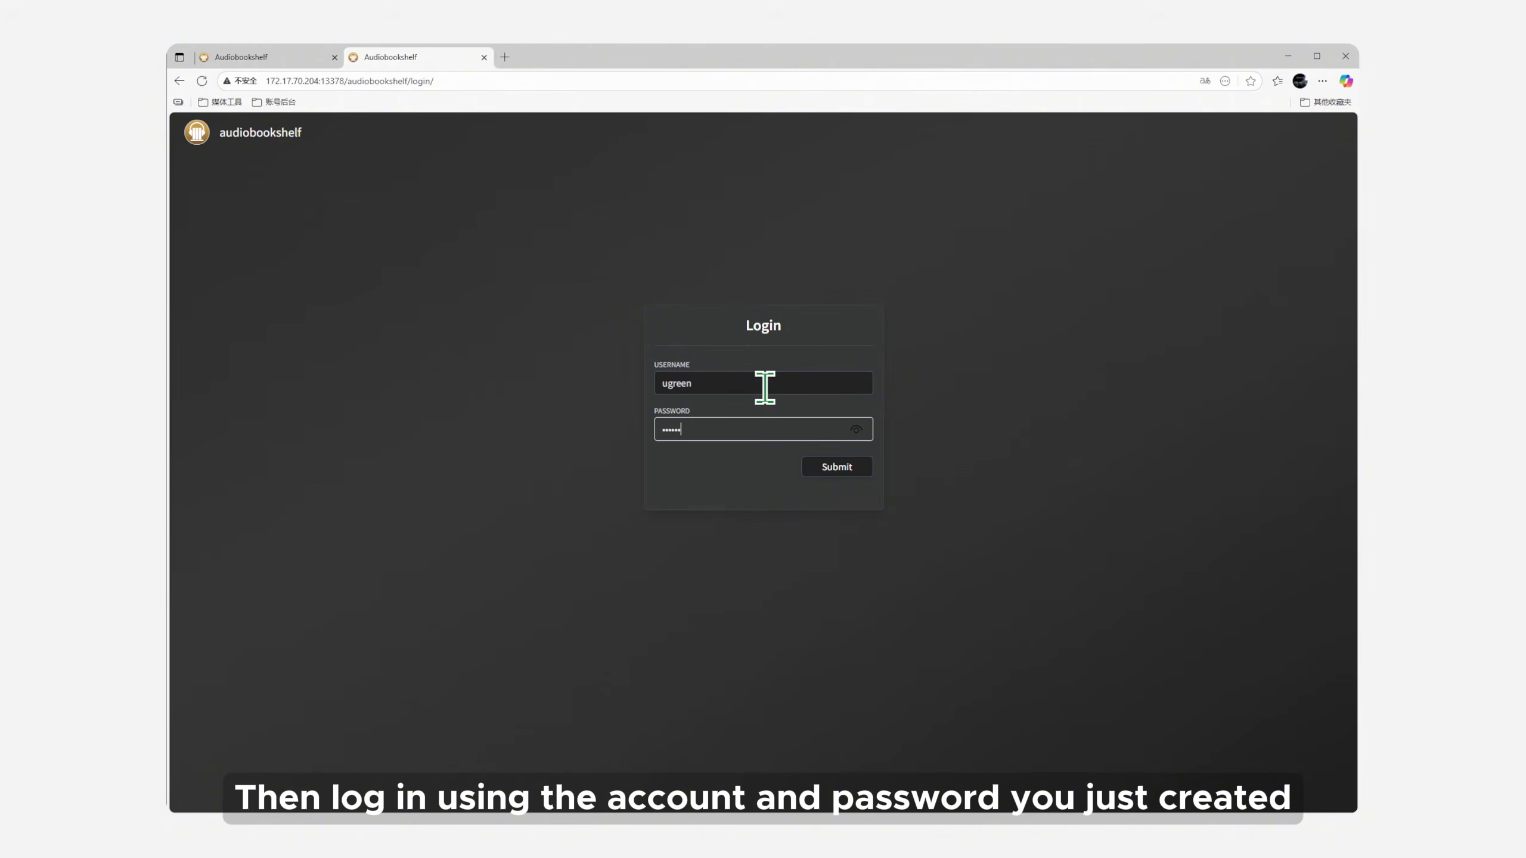
{"action": "key", "text": "Return"}
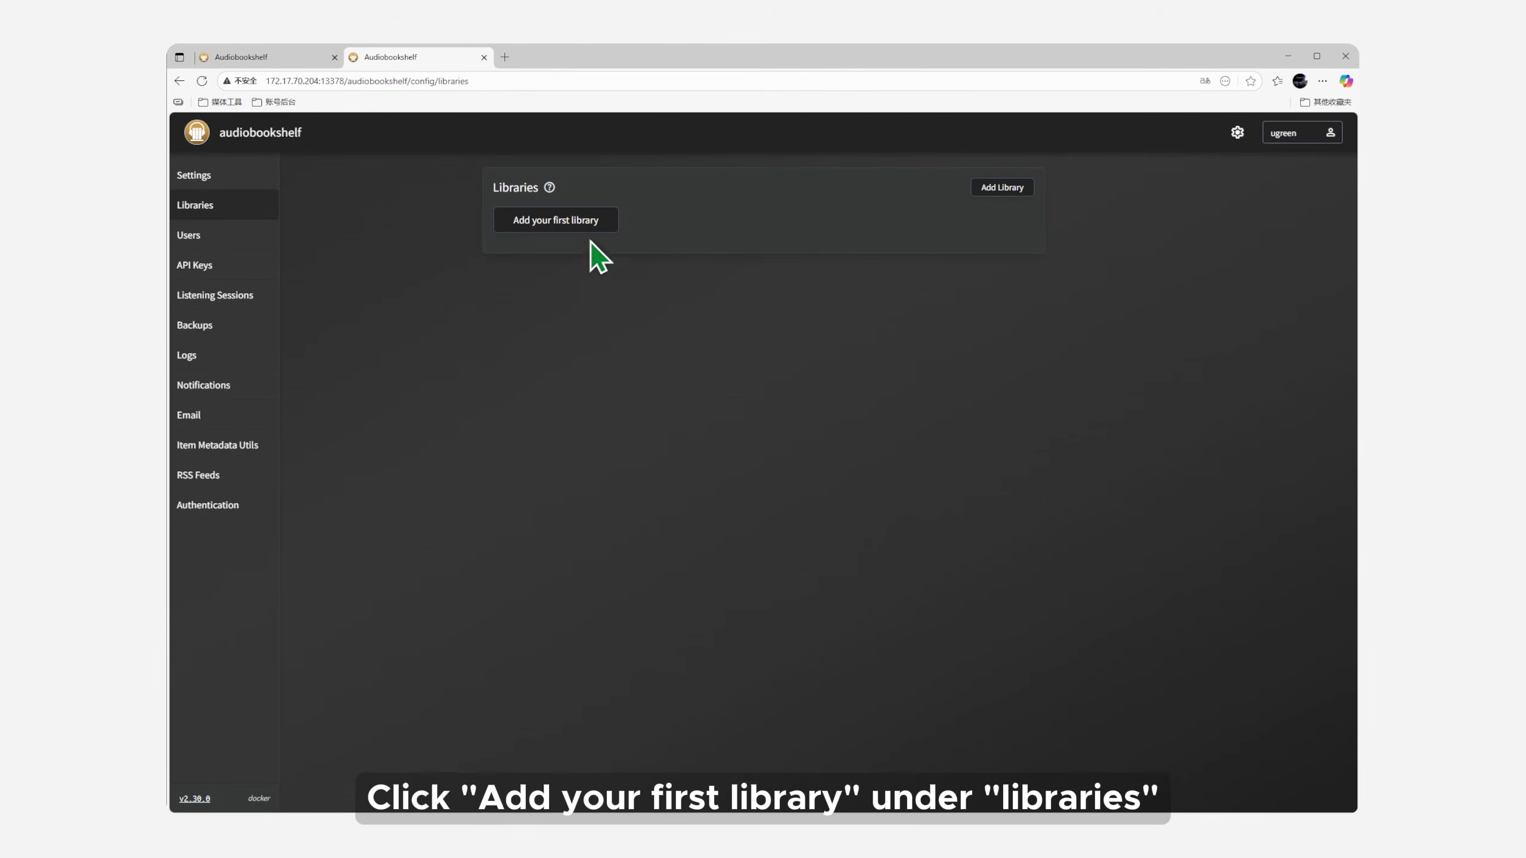
Step: Start a new library named audiobooks with a book icon and Open Library metadata
{"action": "left_click", "coordinate": [580, 227]}
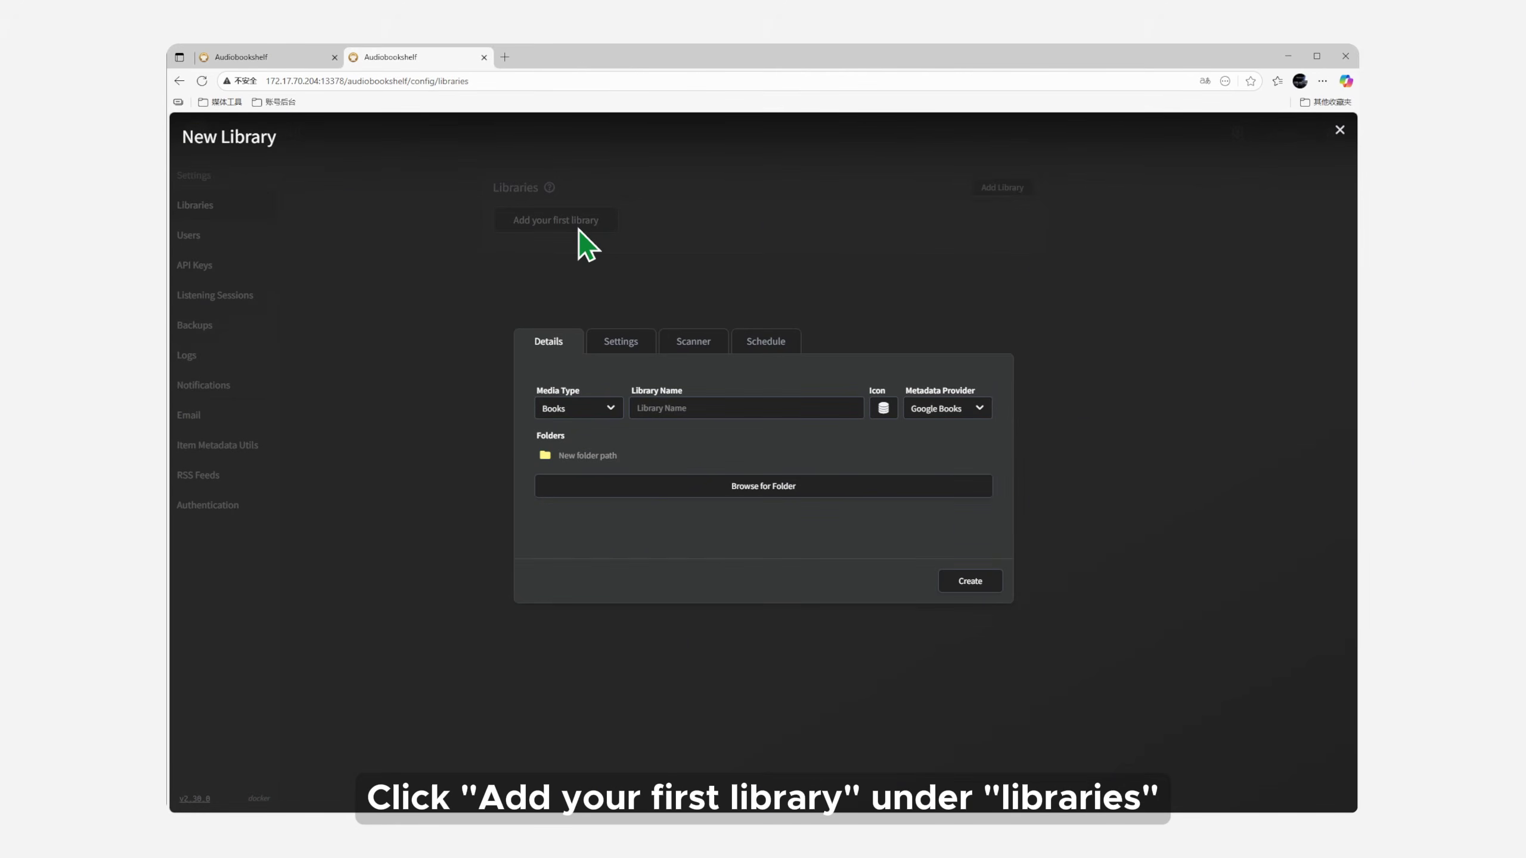
{"action": "left_click", "coordinate": [726, 409]}
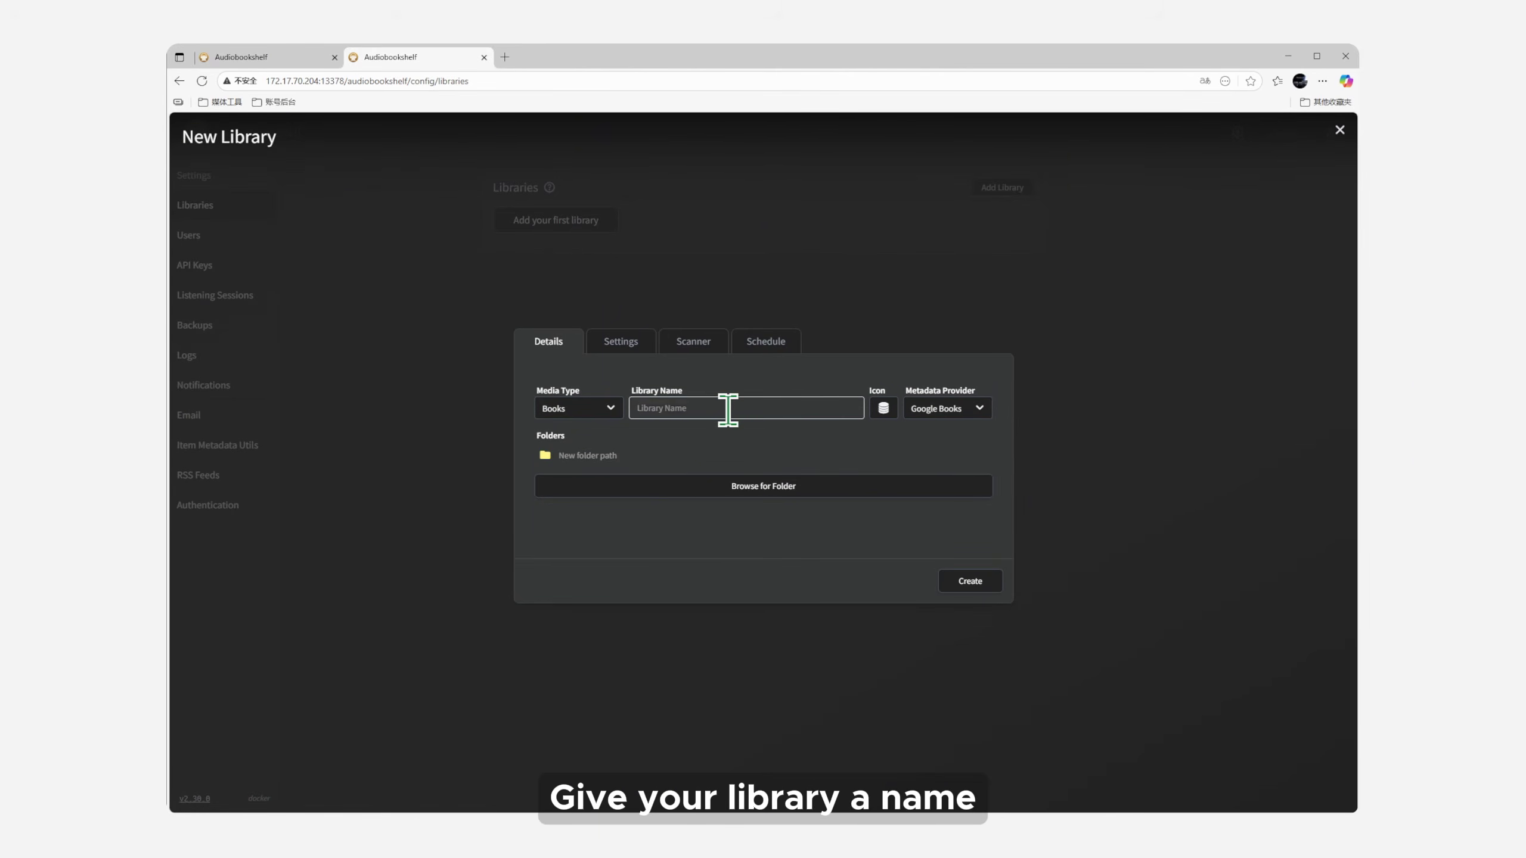
{"action": "type", "text": "audiobooks"}
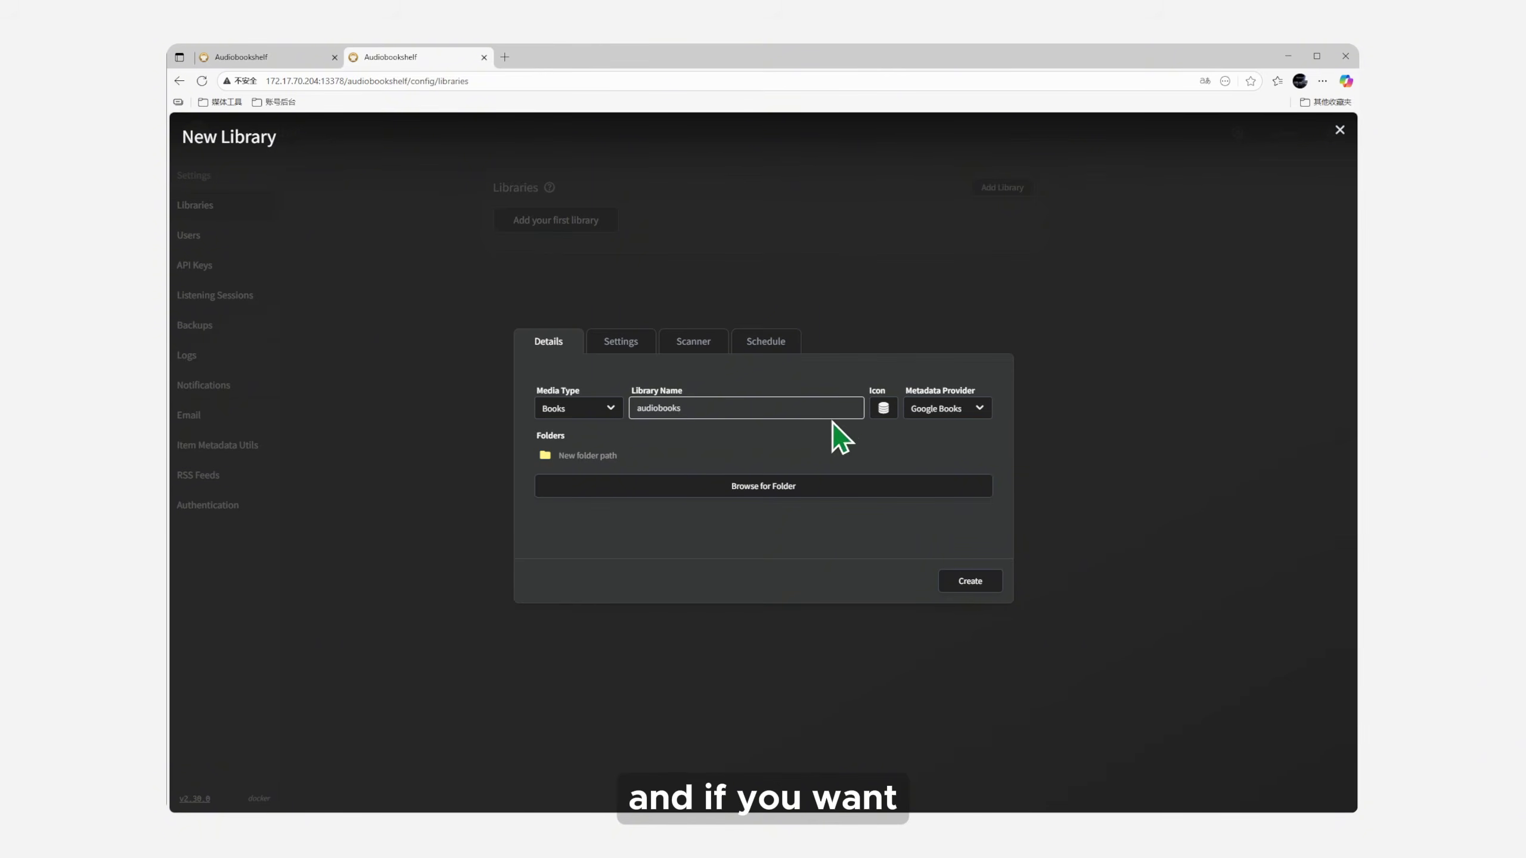
{"action": "left_click", "coordinate": [885, 410]}
{"action": "left_click", "coordinate": [928, 433]}
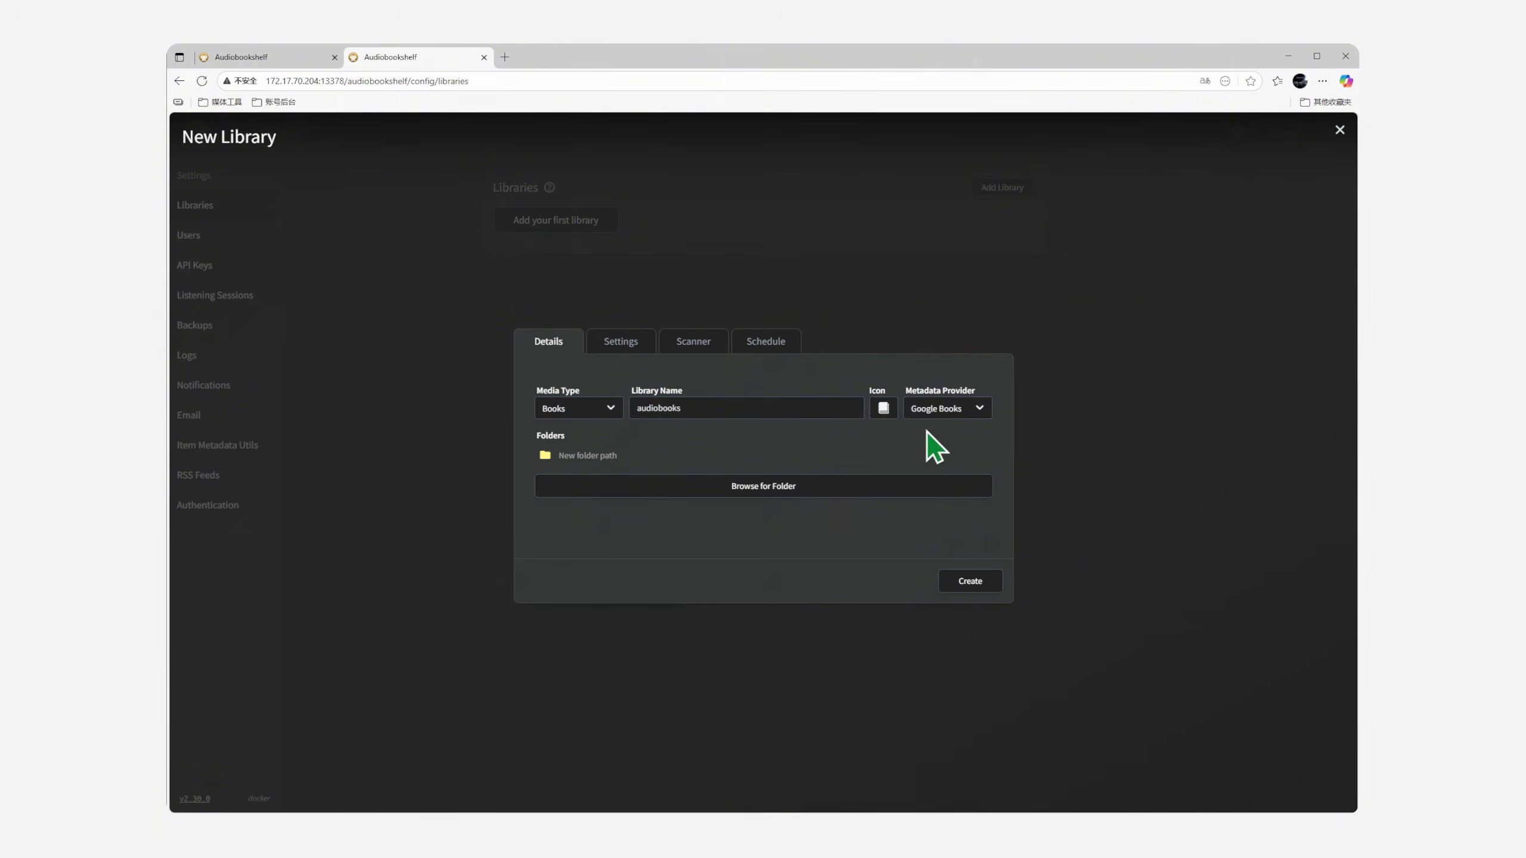
{"action": "left_click", "coordinate": [950, 421]}
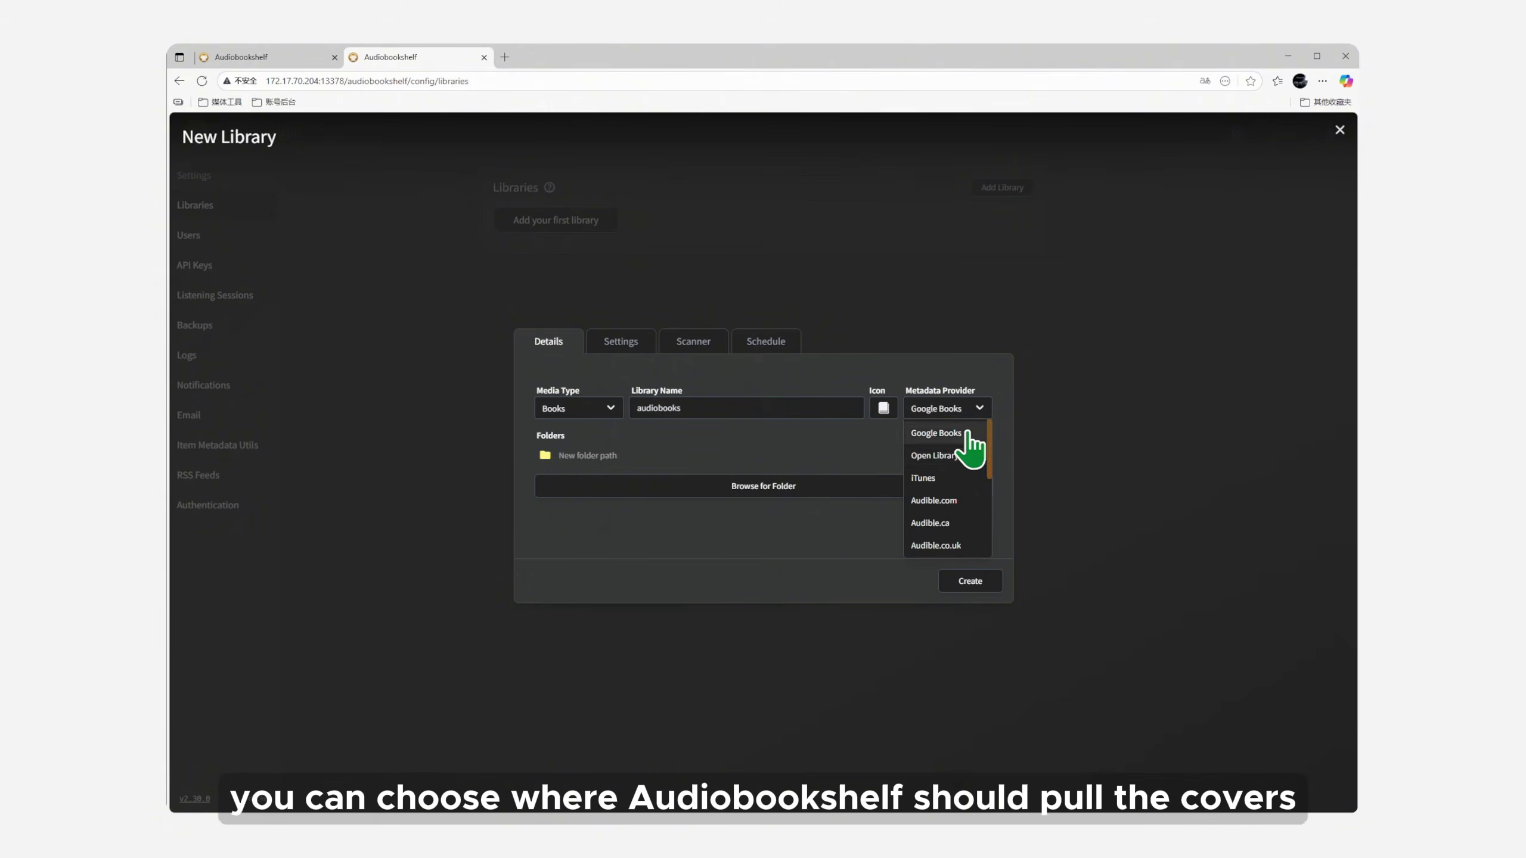
{"action": "scroll", "coordinate": [962, 481], "scroll_direction": "down", "scroll_amount": 3}
{"action": "scroll", "coordinate": [973, 489], "scroll_direction": "up", "scroll_amount": 3}
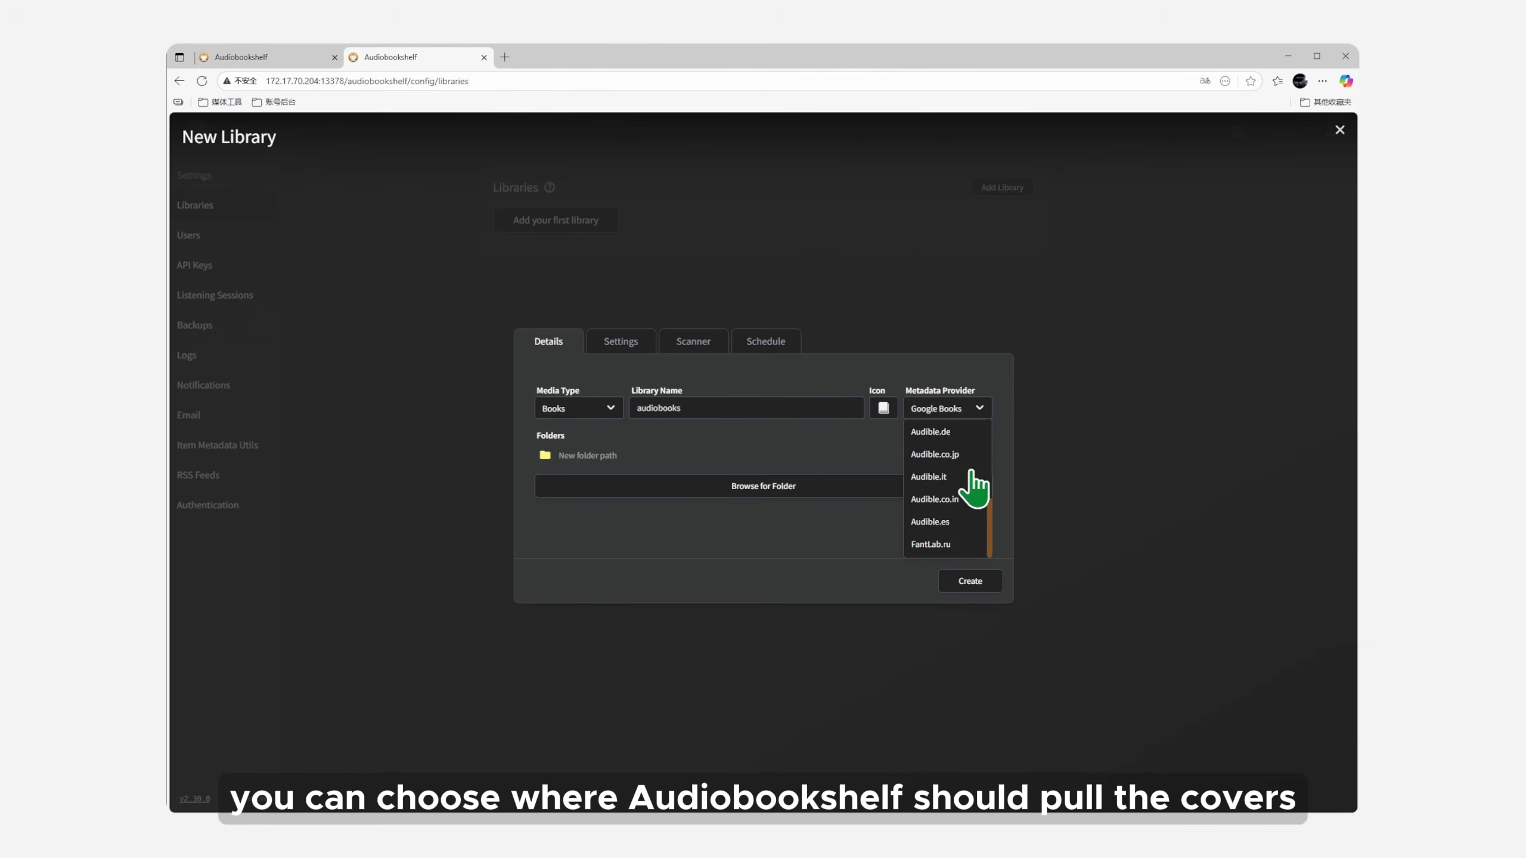
{"action": "left_click", "coordinate": [969, 456]}
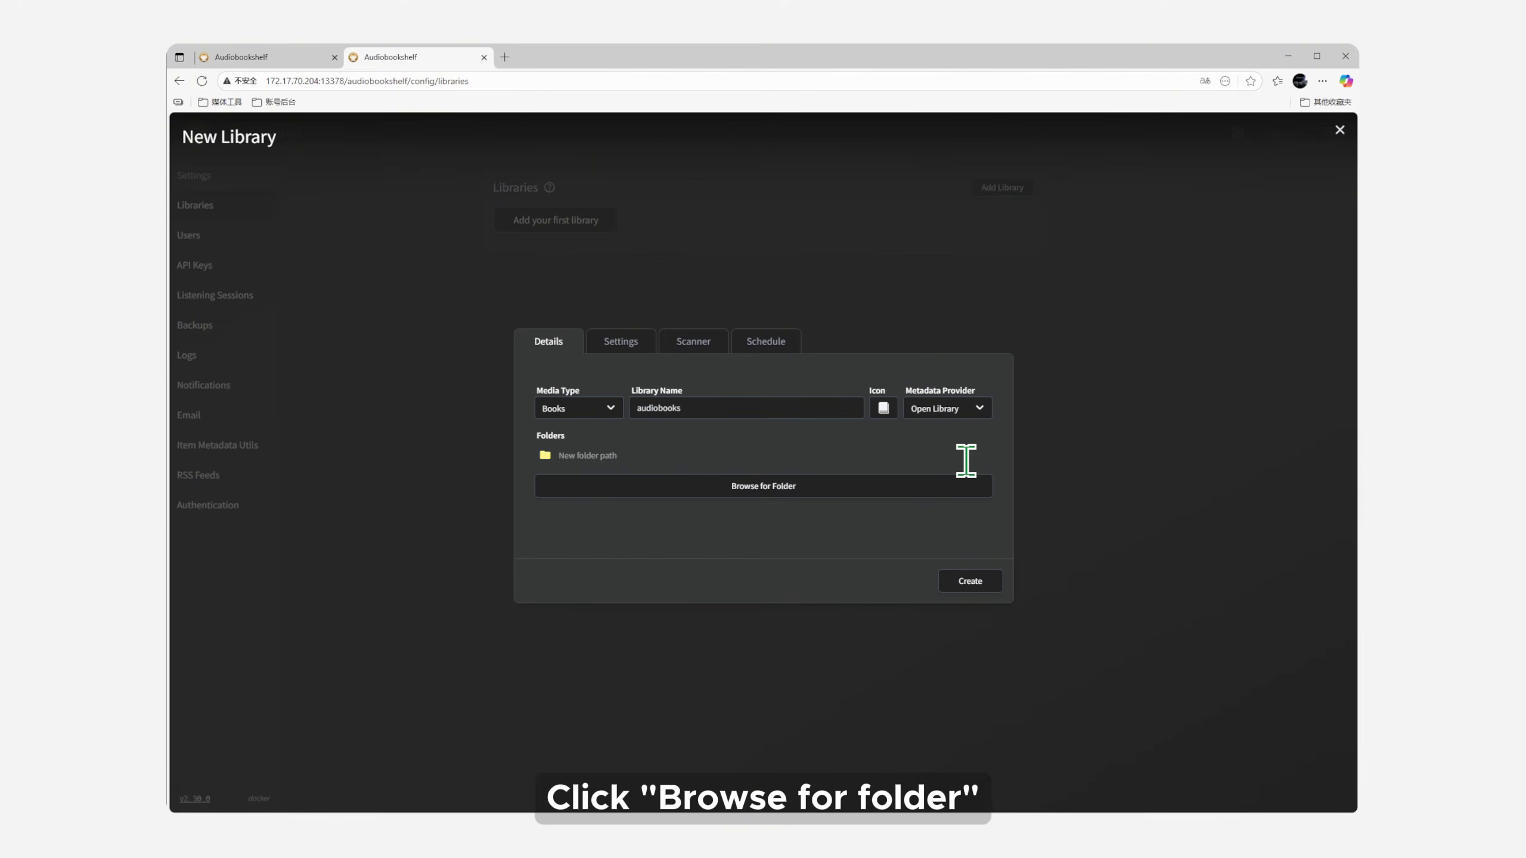
Step: Point the library at /volume1/docker/audiobookshelf/audiobooks and create it
{"action": "left_click", "coordinate": [777, 487]}
{"action": "scroll", "coordinate": [691, 490], "scroll_direction": "down", "scroll_amount": 5}
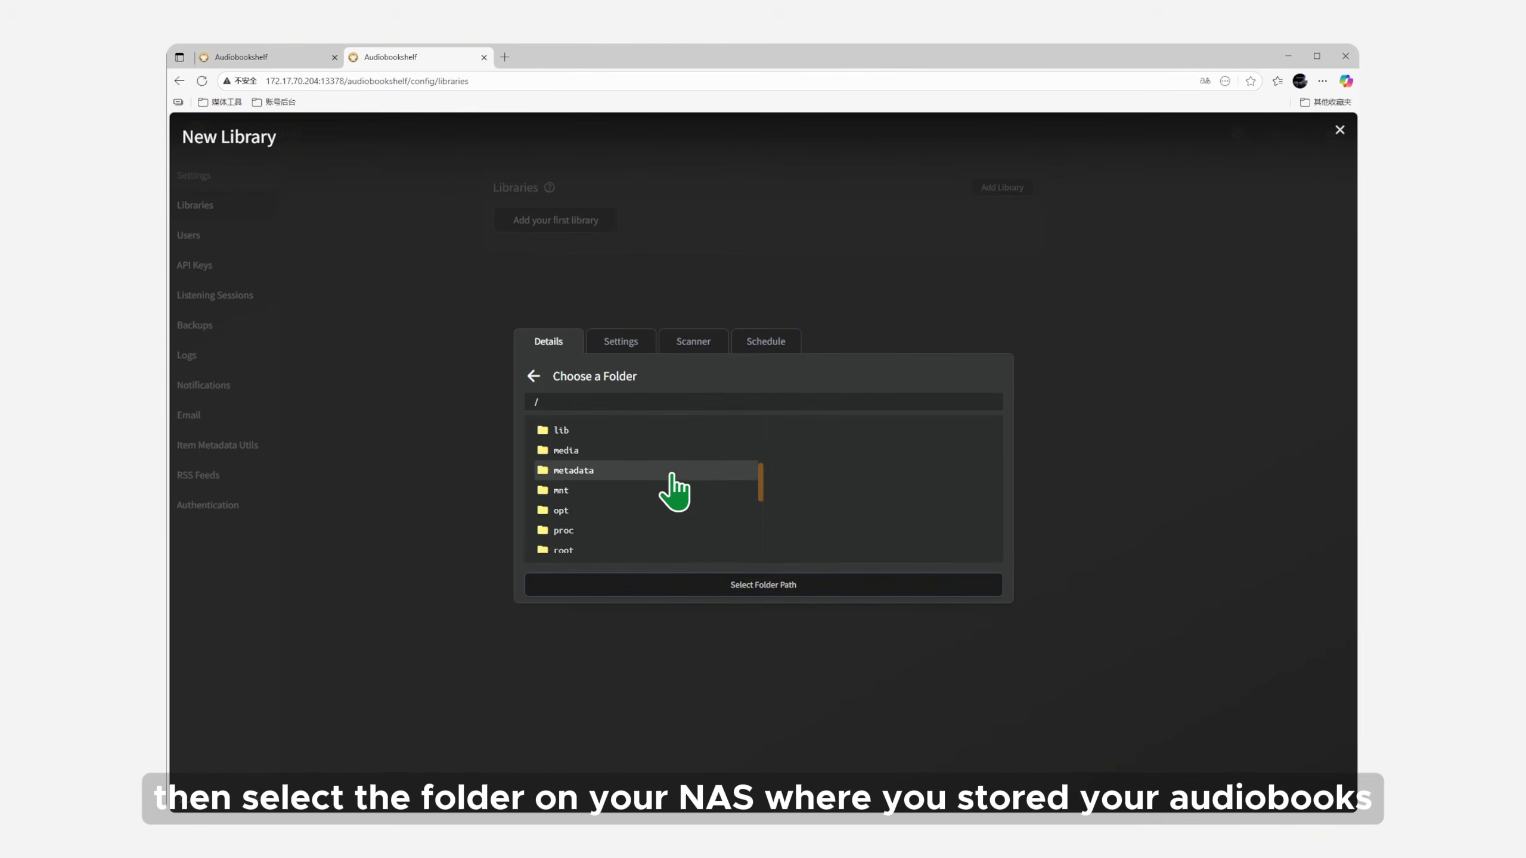
{"action": "left_click", "coordinate": [592, 543]}
{"action": "left_click", "coordinate": [812, 445]}
{"action": "left_click", "coordinate": [812, 445]}
{"action": "left_click", "coordinate": [812, 444]}
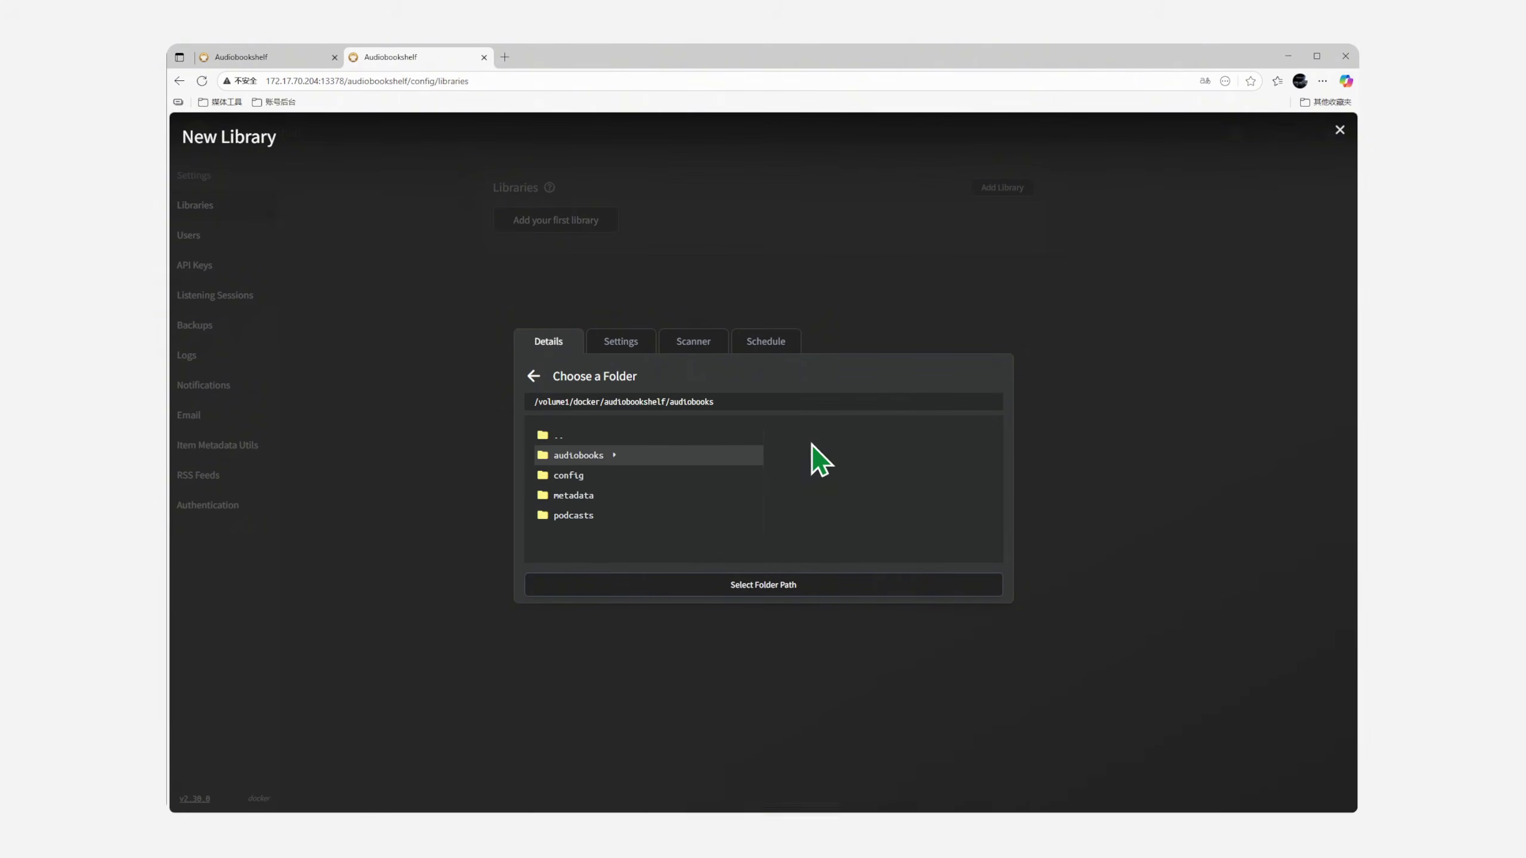
{"action": "left_click", "coordinate": [763, 586]}
{"action": "left_click", "coordinate": [961, 583]}
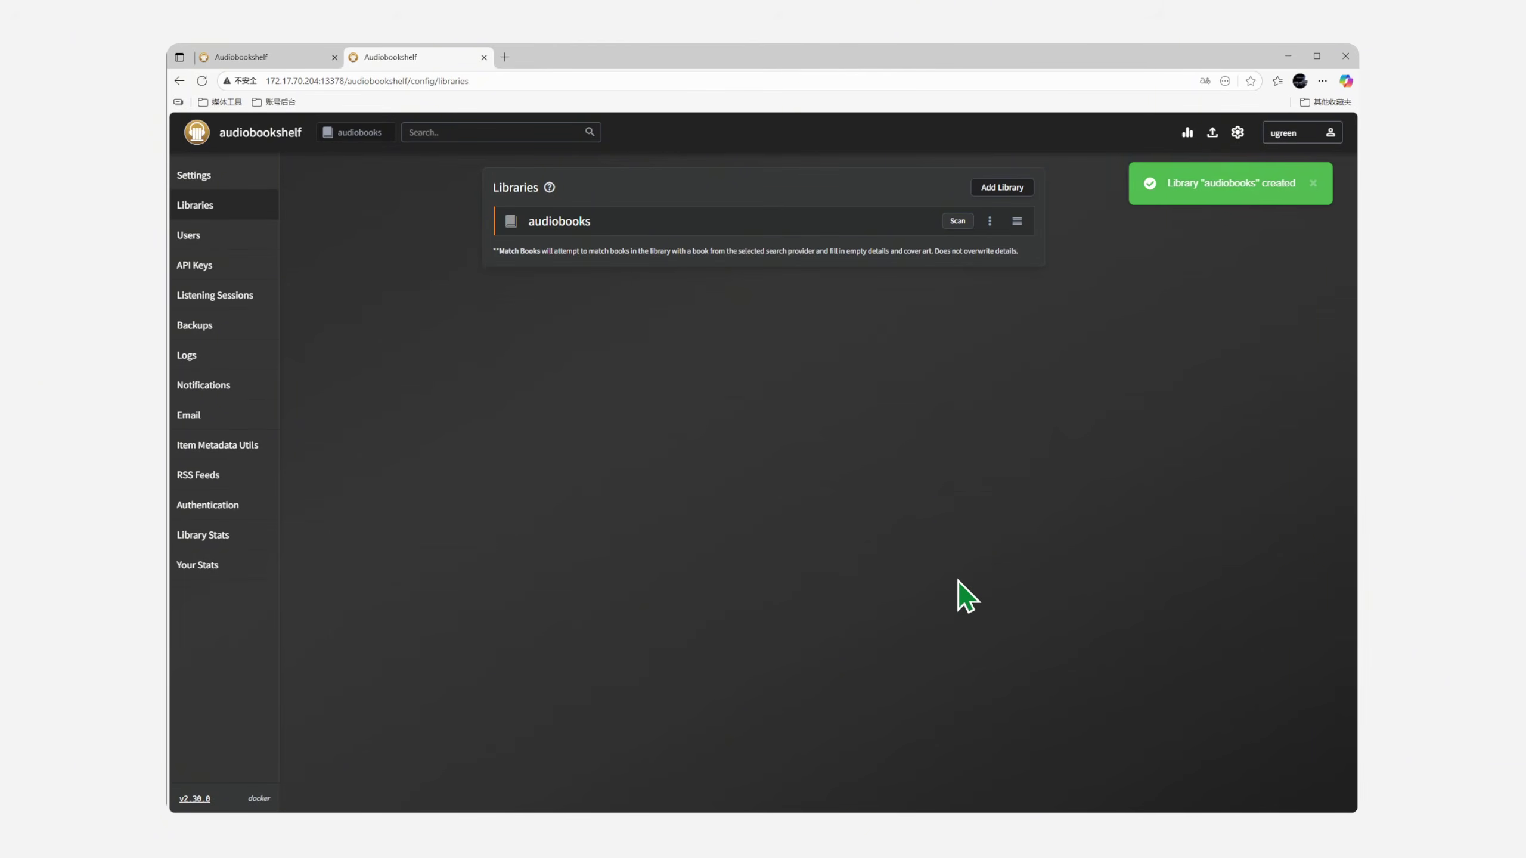
Step: Add a new Podcasts-type library named podcasts
{"action": "left_click", "coordinate": [1002, 187]}
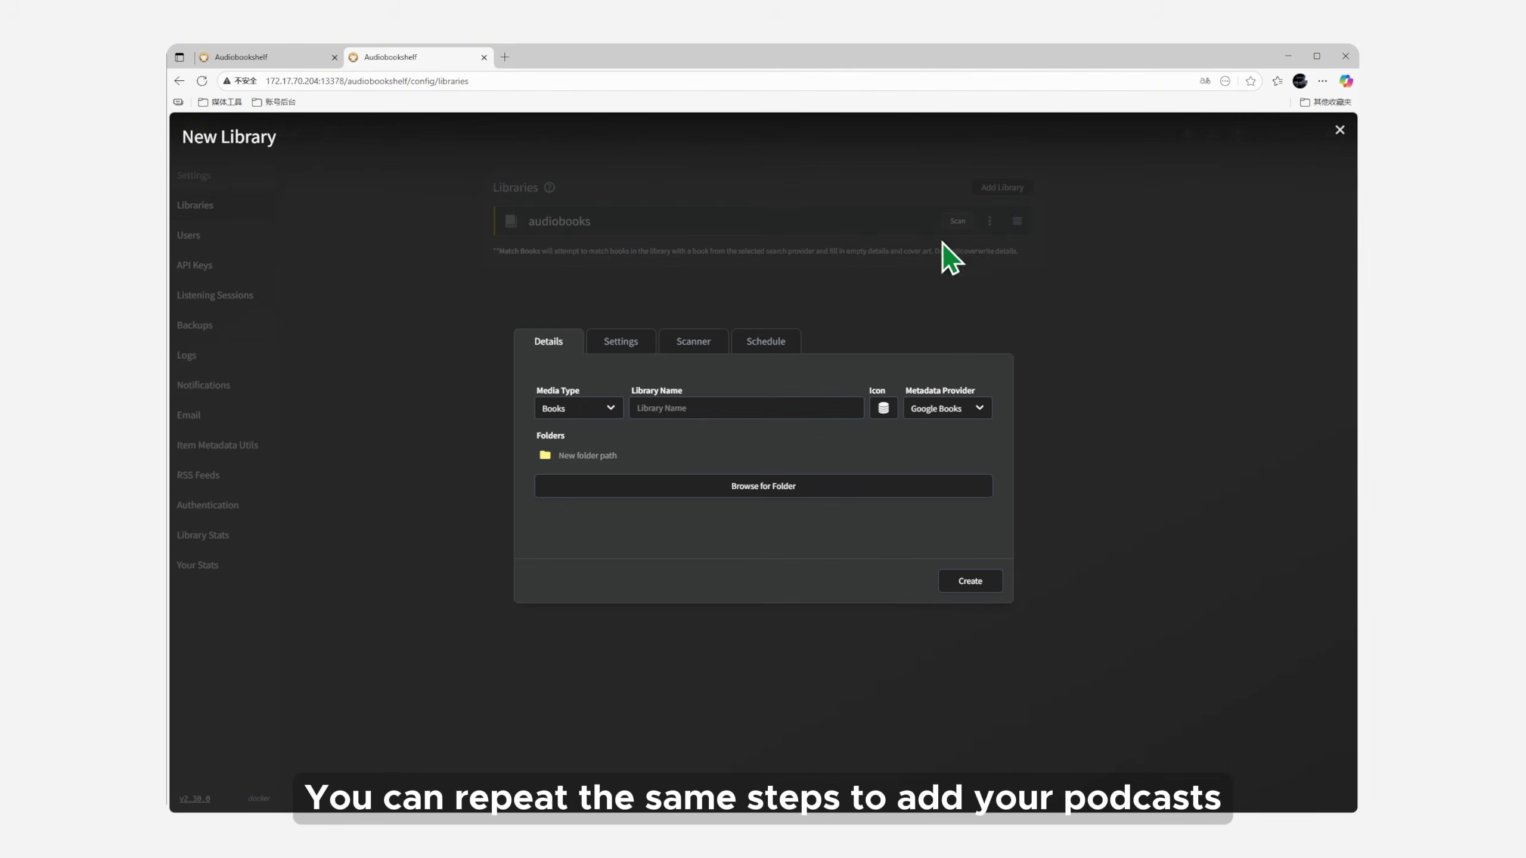
{"action": "left_click", "coordinate": [604, 414]}
{"action": "left_click", "coordinate": [594, 455]}
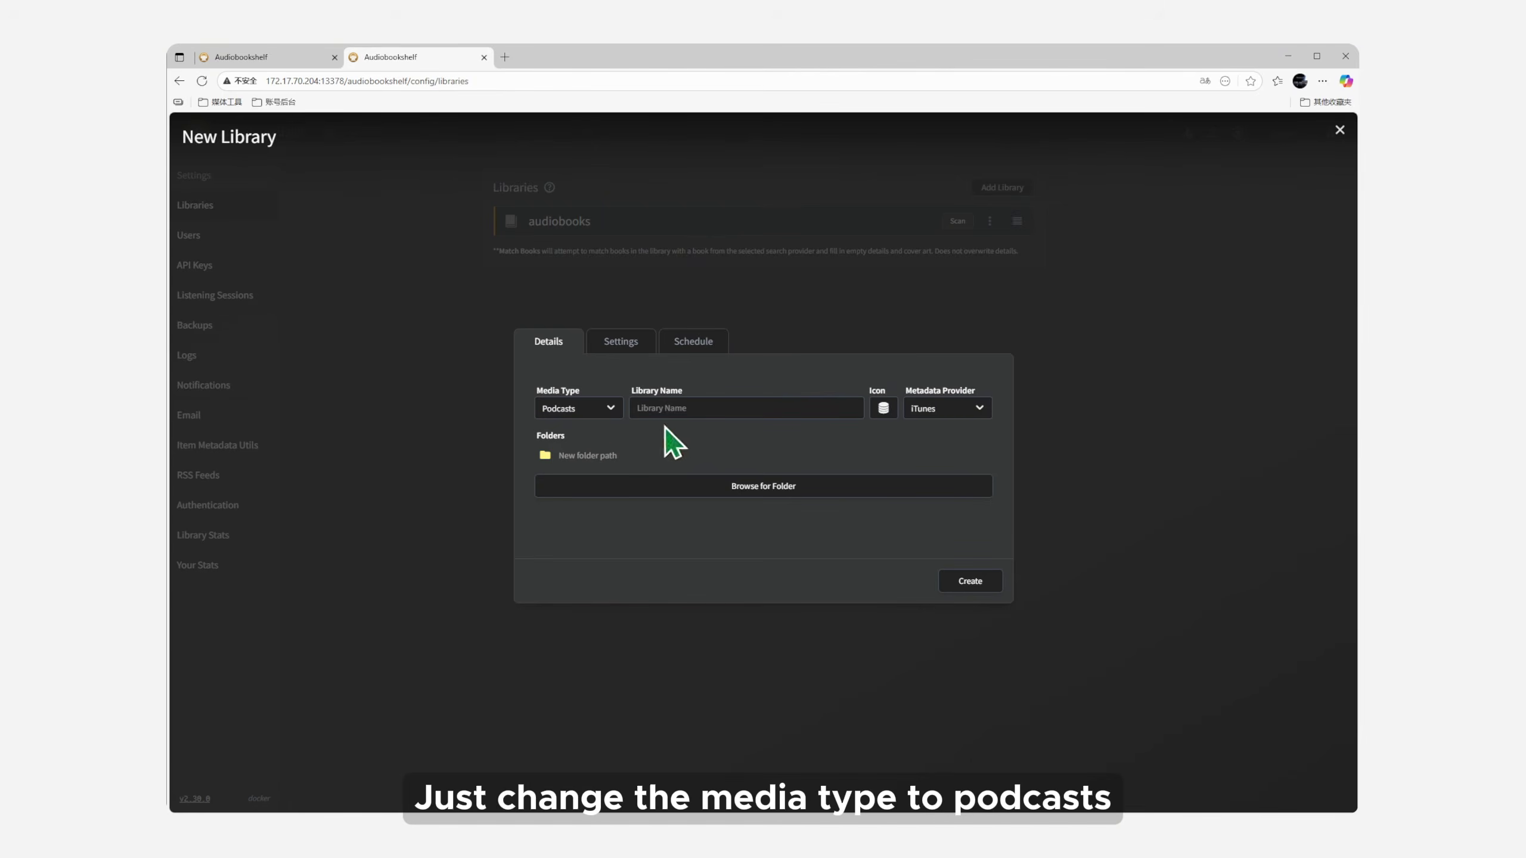
{"action": "left_click", "coordinate": [709, 408]}
{"action": "type", "text": "podcasts"}
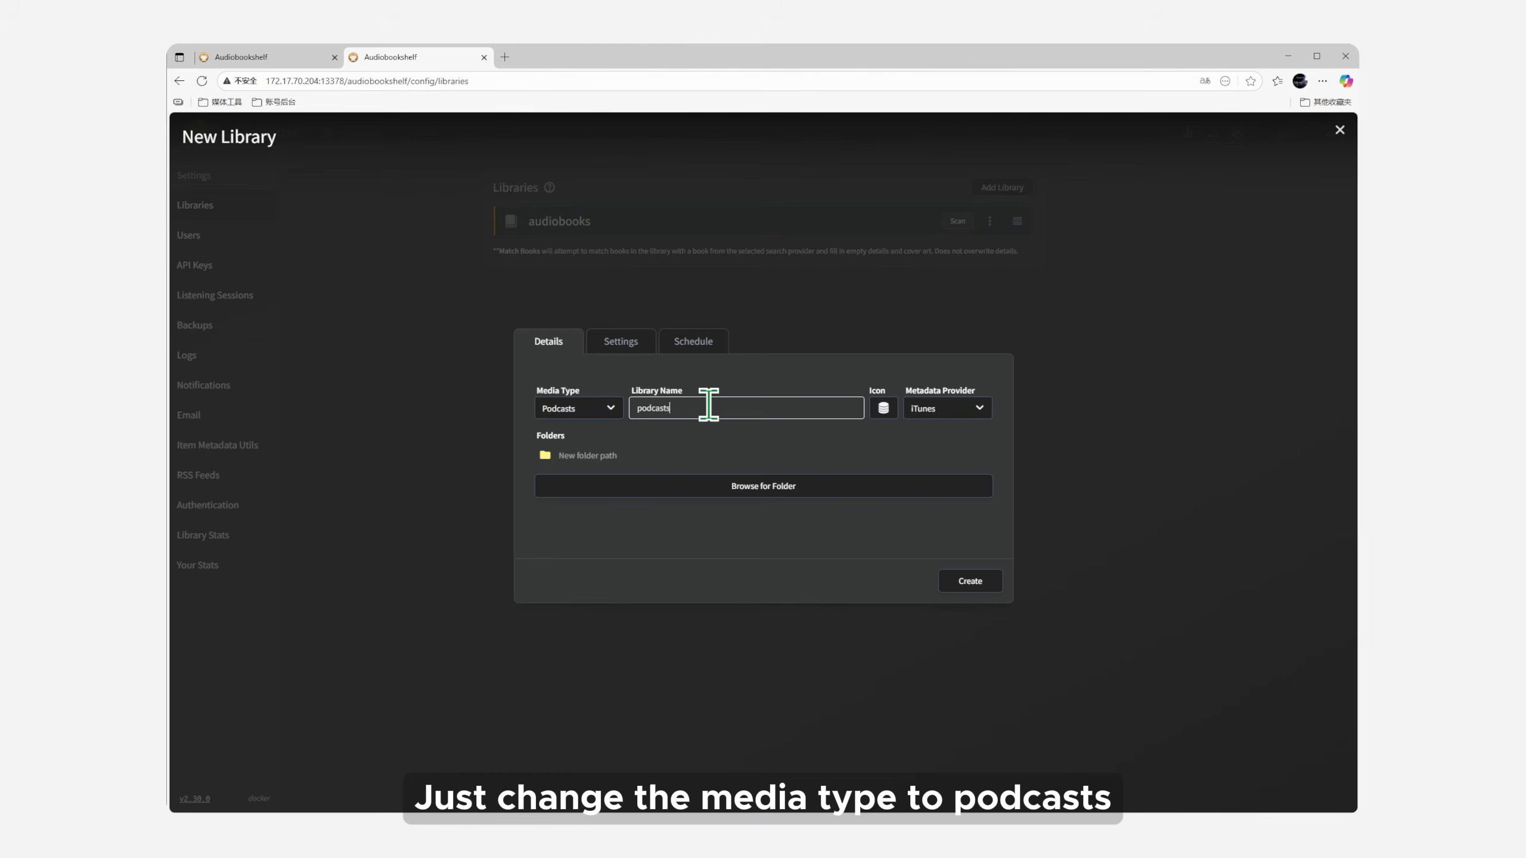
Step: Set the folder to /volume1/docker/audiobookshelf/podcasts and create the library
{"action": "left_click", "coordinate": [713, 487]}
{"action": "scroll", "coordinate": [714, 505], "scroll_direction": "down", "scroll_amount": 5}
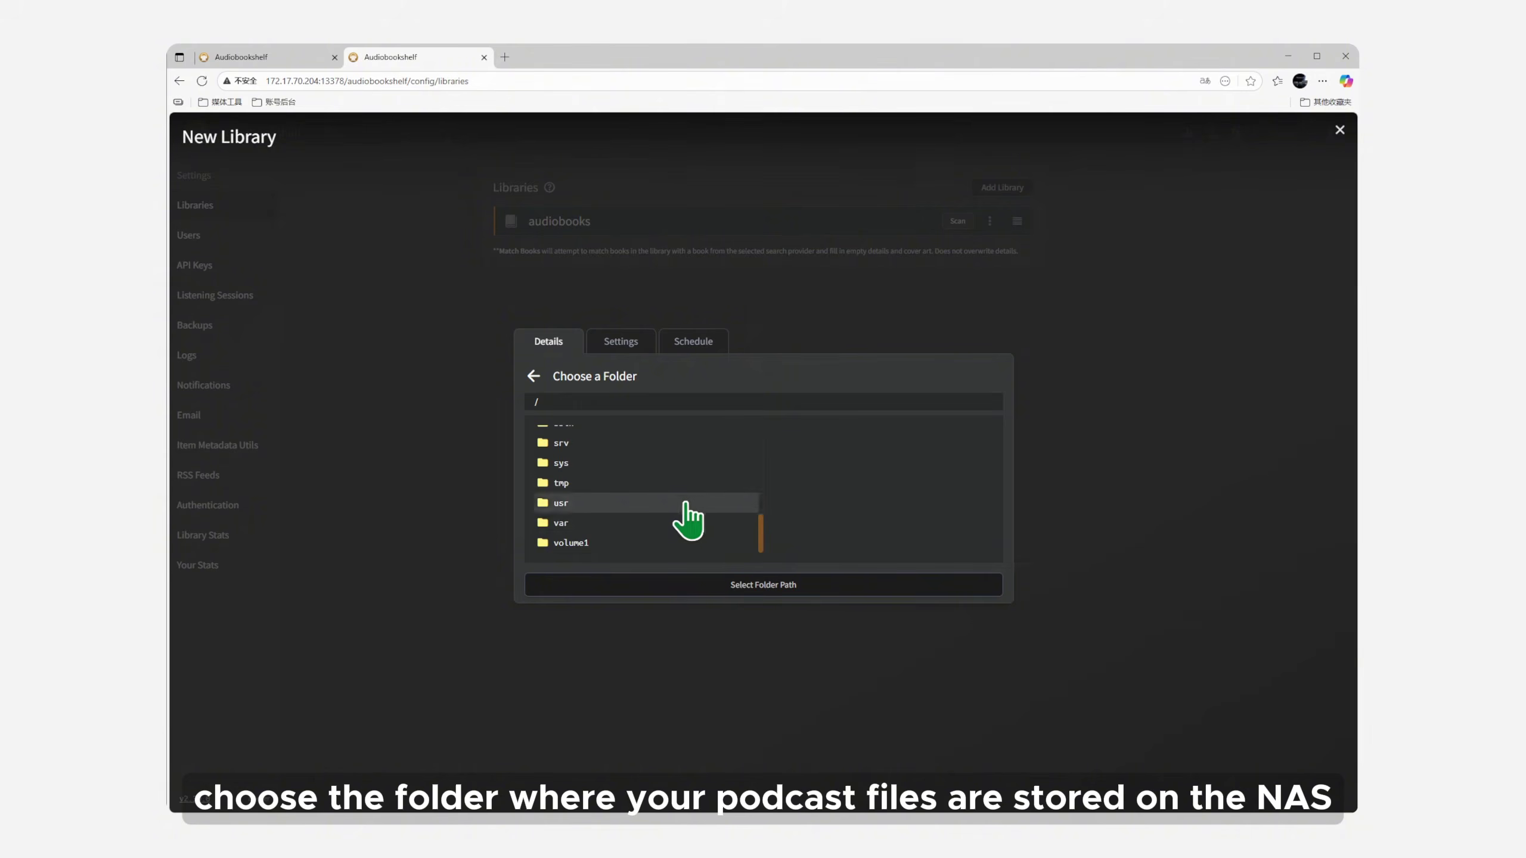
{"action": "left_click", "coordinate": [601, 537]}
{"action": "left_click", "coordinate": [814, 442]}
{"action": "left_click", "coordinate": [815, 438]}
{"action": "left_click", "coordinate": [815, 498]}
{"action": "left_click", "coordinate": [781, 587]}
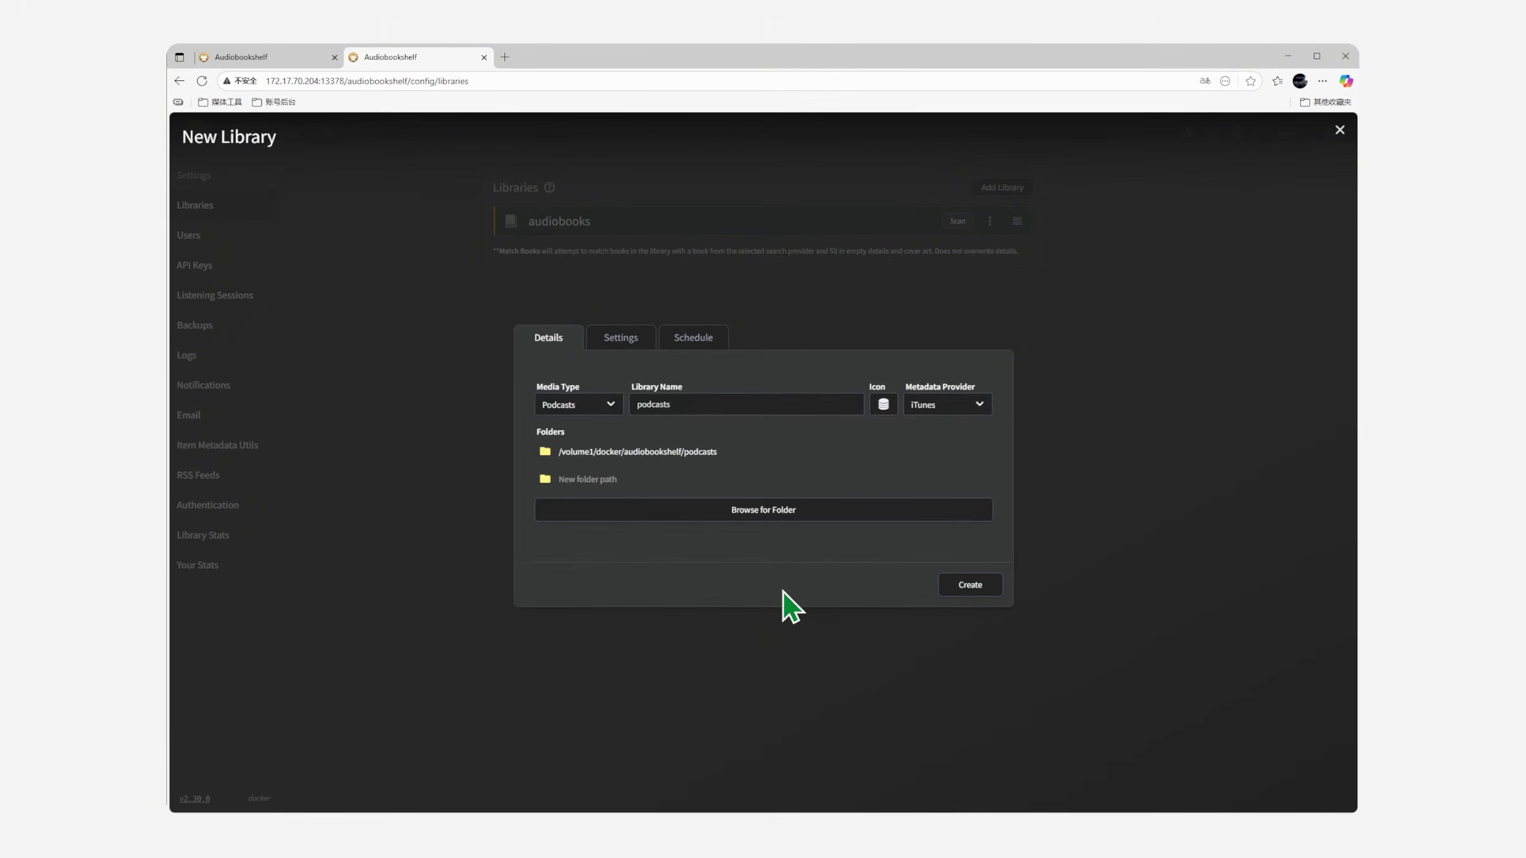
{"action": "left_click", "coordinate": [970, 586]}
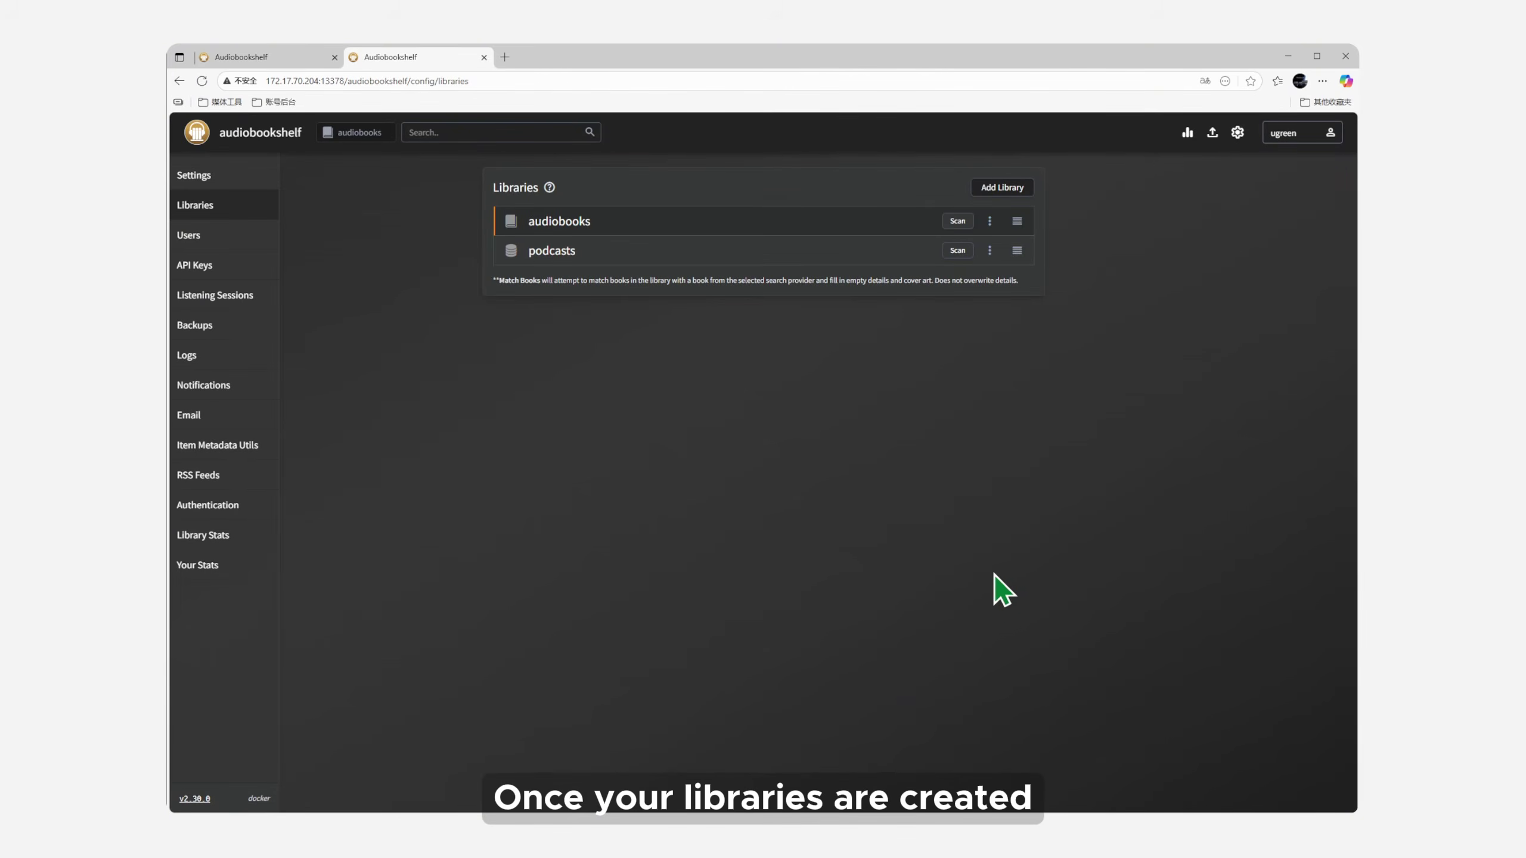
Step: Upload ShadowOfTheWolf_LibriVox and ShortPoetry269_LibriVox to the audiobooks library, then reset the upload list
{"action": "left_click", "coordinate": [1212, 133]}
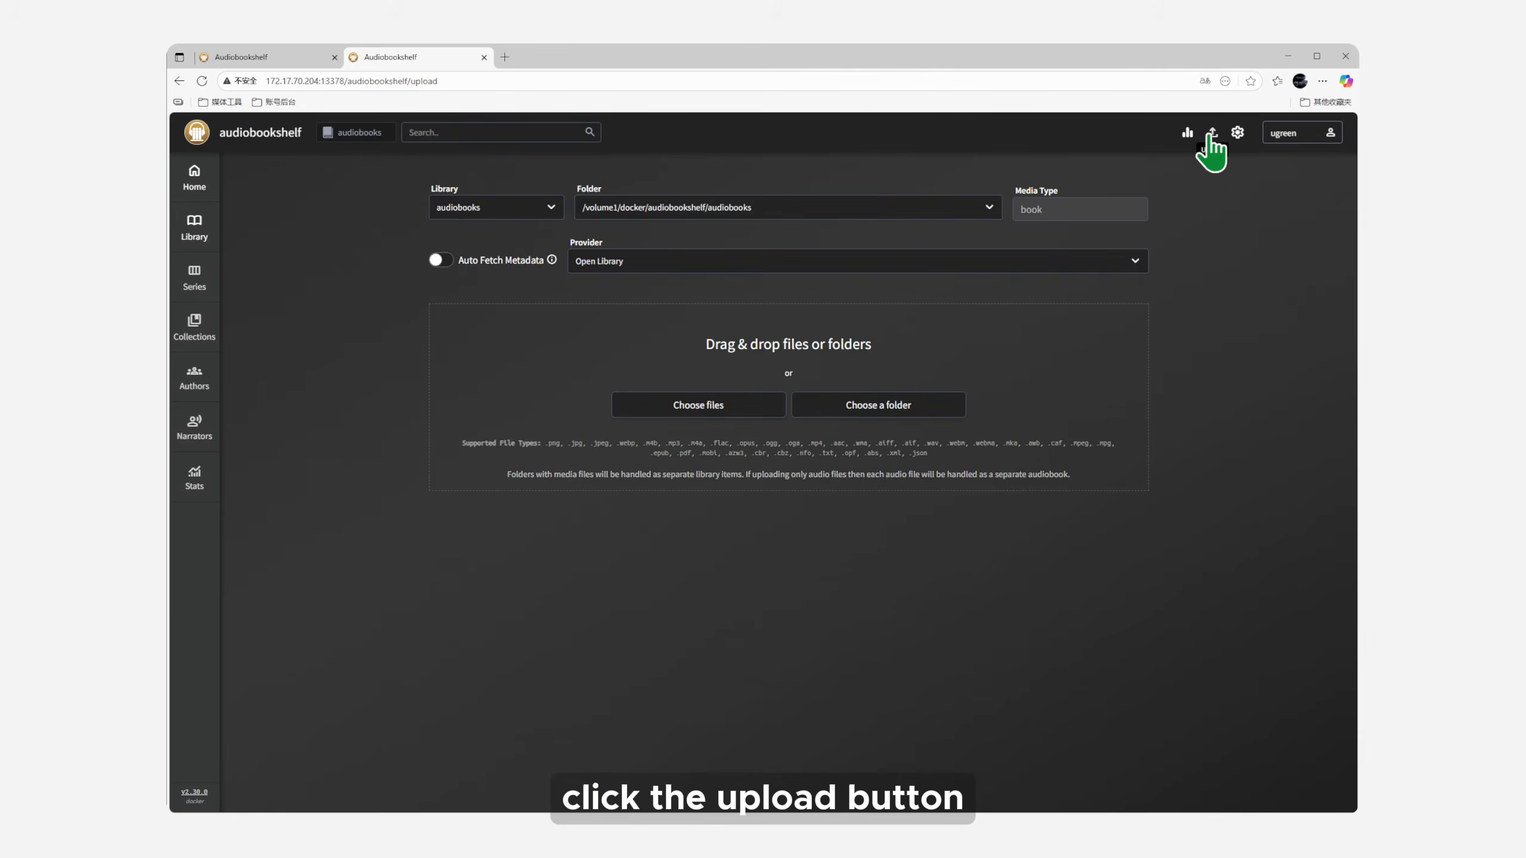
{"action": "left_click", "coordinate": [711, 398]}
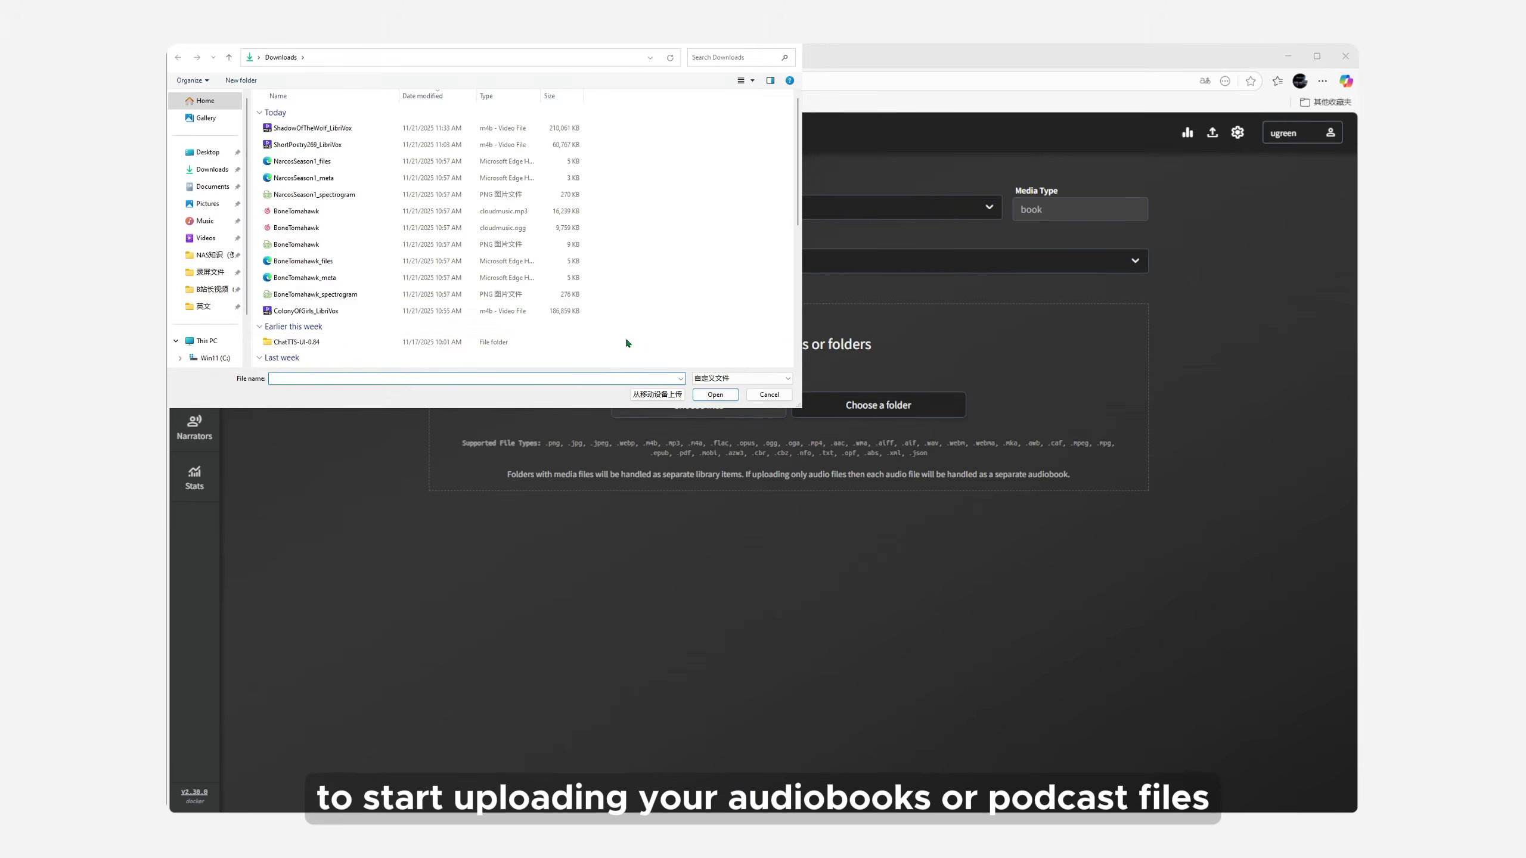
{"action": "left_click_drag", "start_coordinate": [259, 125], "coordinate": [298, 151]}
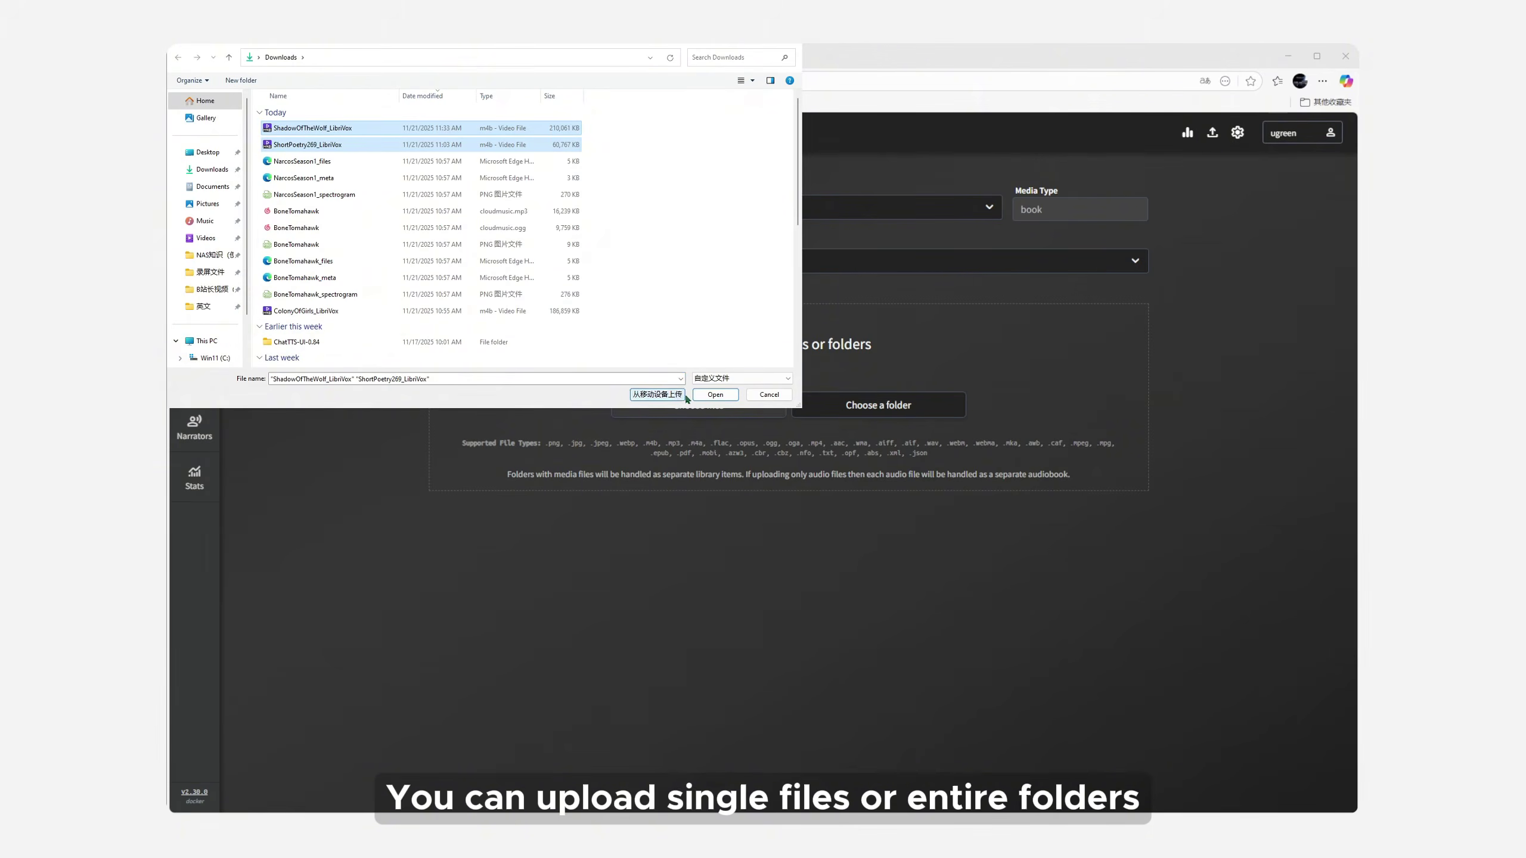
{"action": "left_click", "coordinate": [714, 395]}
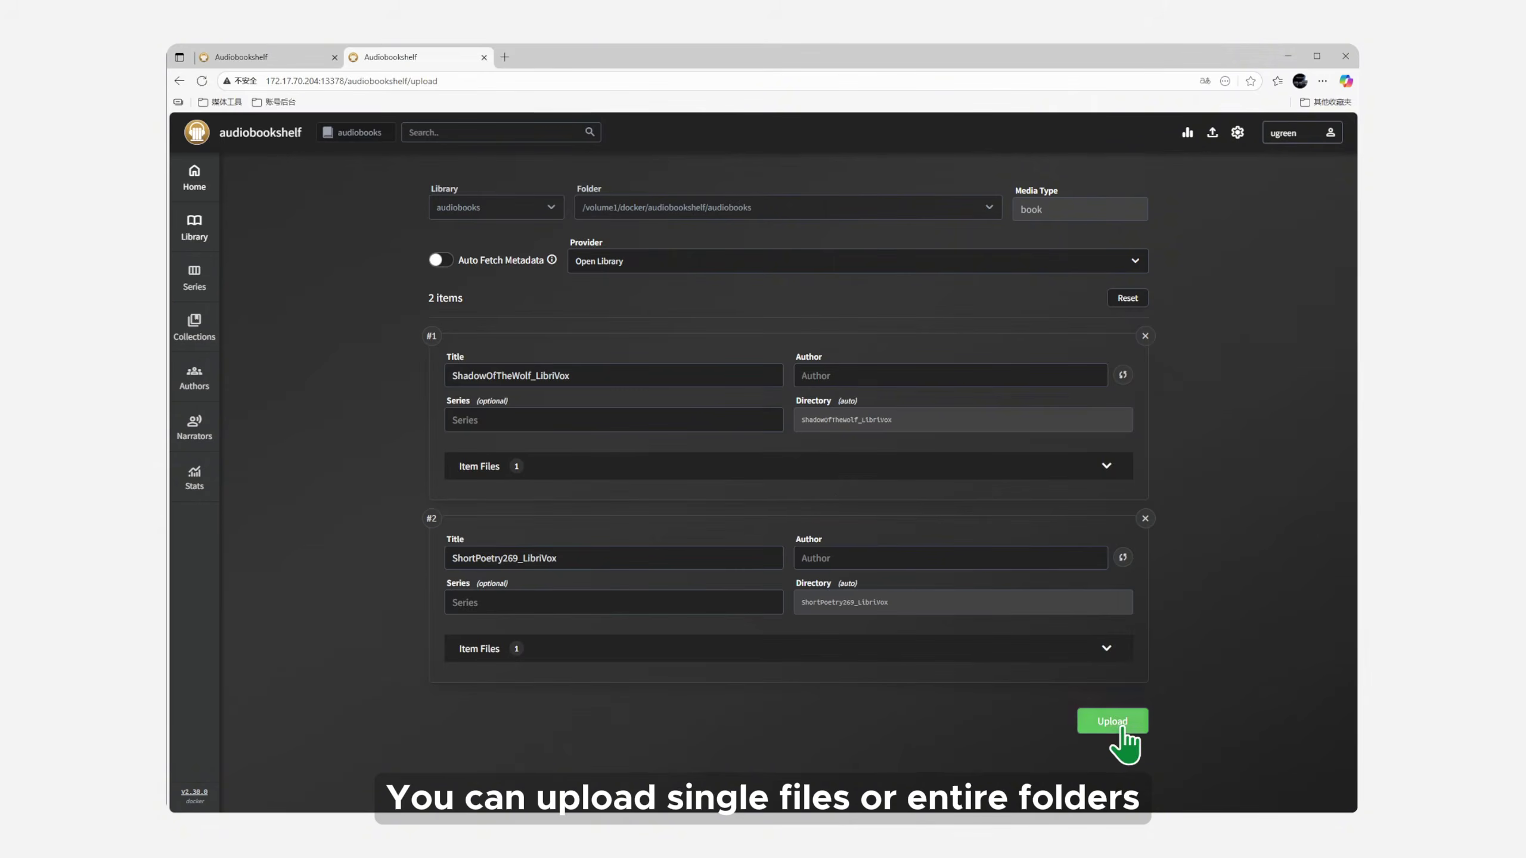
{"action": "left_click", "coordinate": [1121, 725]}
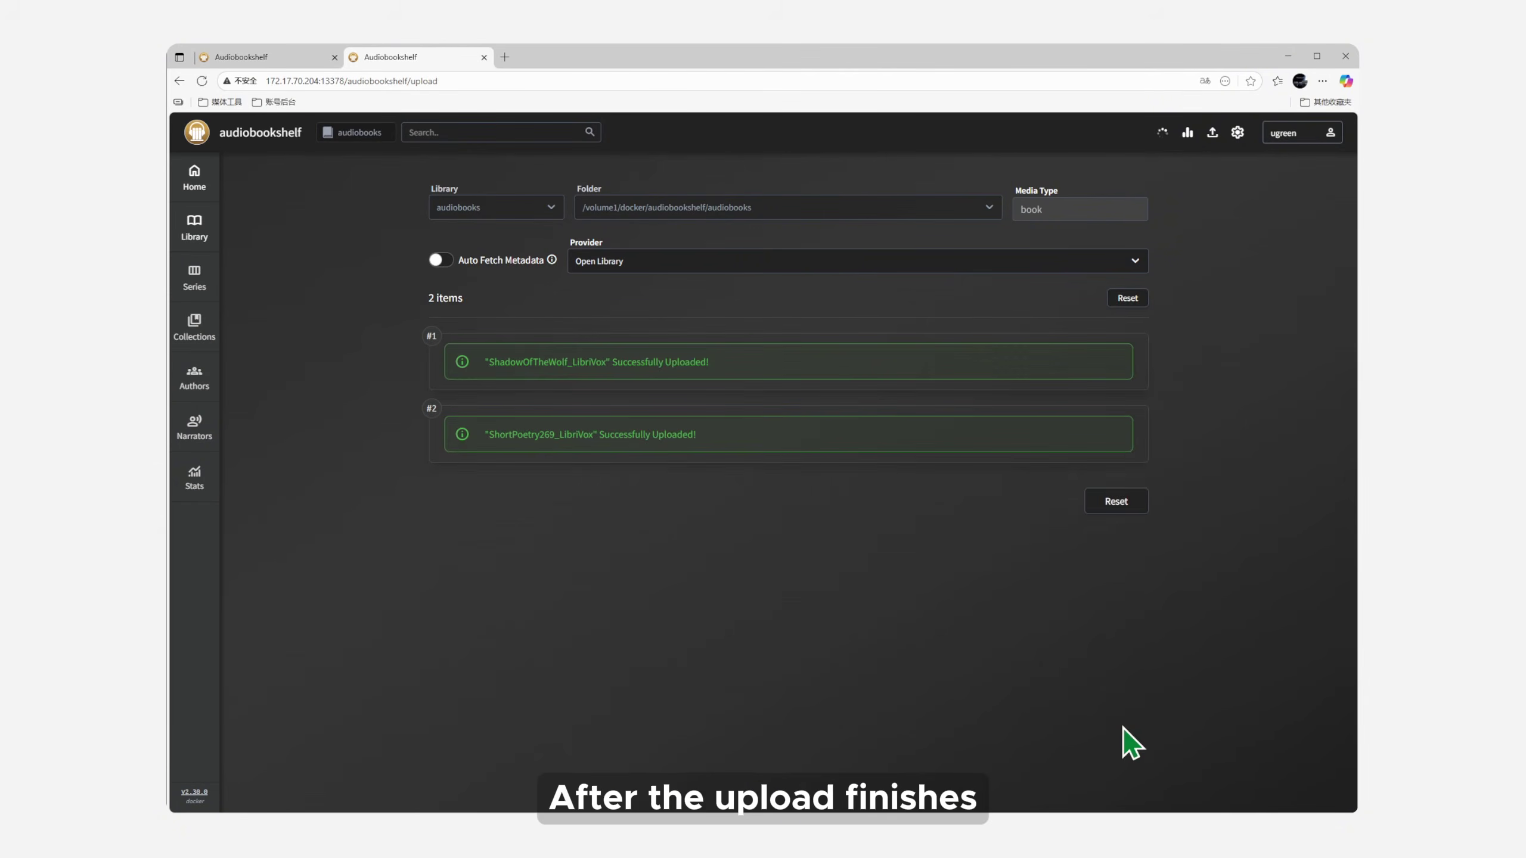
{"action": "left_click", "coordinate": [1117, 508]}
{"action": "left_click", "coordinate": [794, 213]}
Step: Upload the Narcos and BoneTomahawk files to the podcasts library, then return to Home
{"action": "left_click", "coordinate": [523, 210]}
{"action": "left_click", "coordinate": [507, 259]}
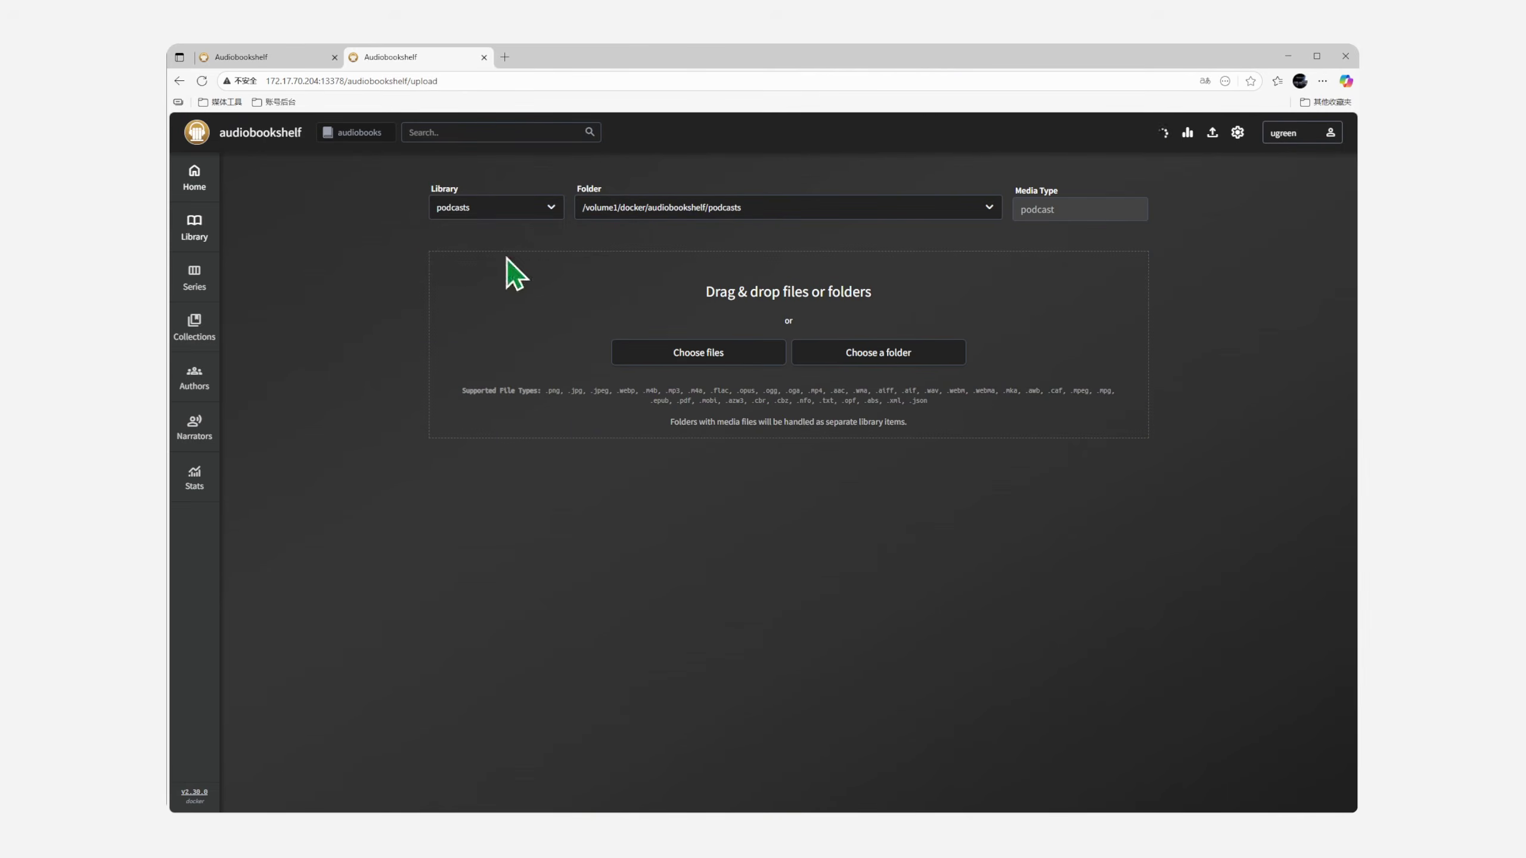
{"action": "left_click", "coordinate": [697, 355]}
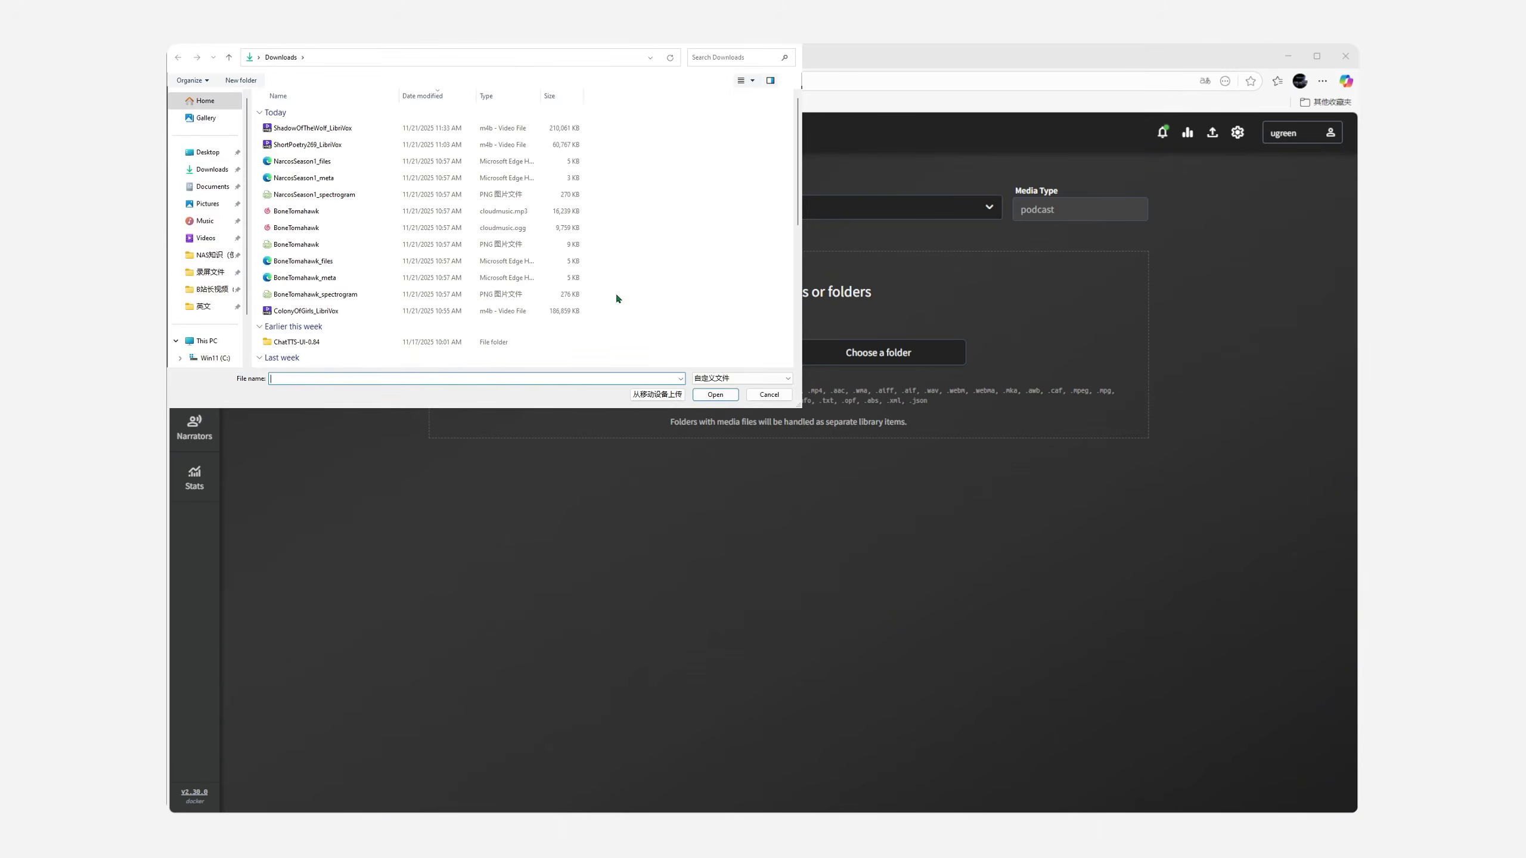
{"action": "left_click_drag", "start_coordinate": [257, 161], "coordinate": [368, 300]}
{"action": "left_click", "coordinate": [715, 396]}
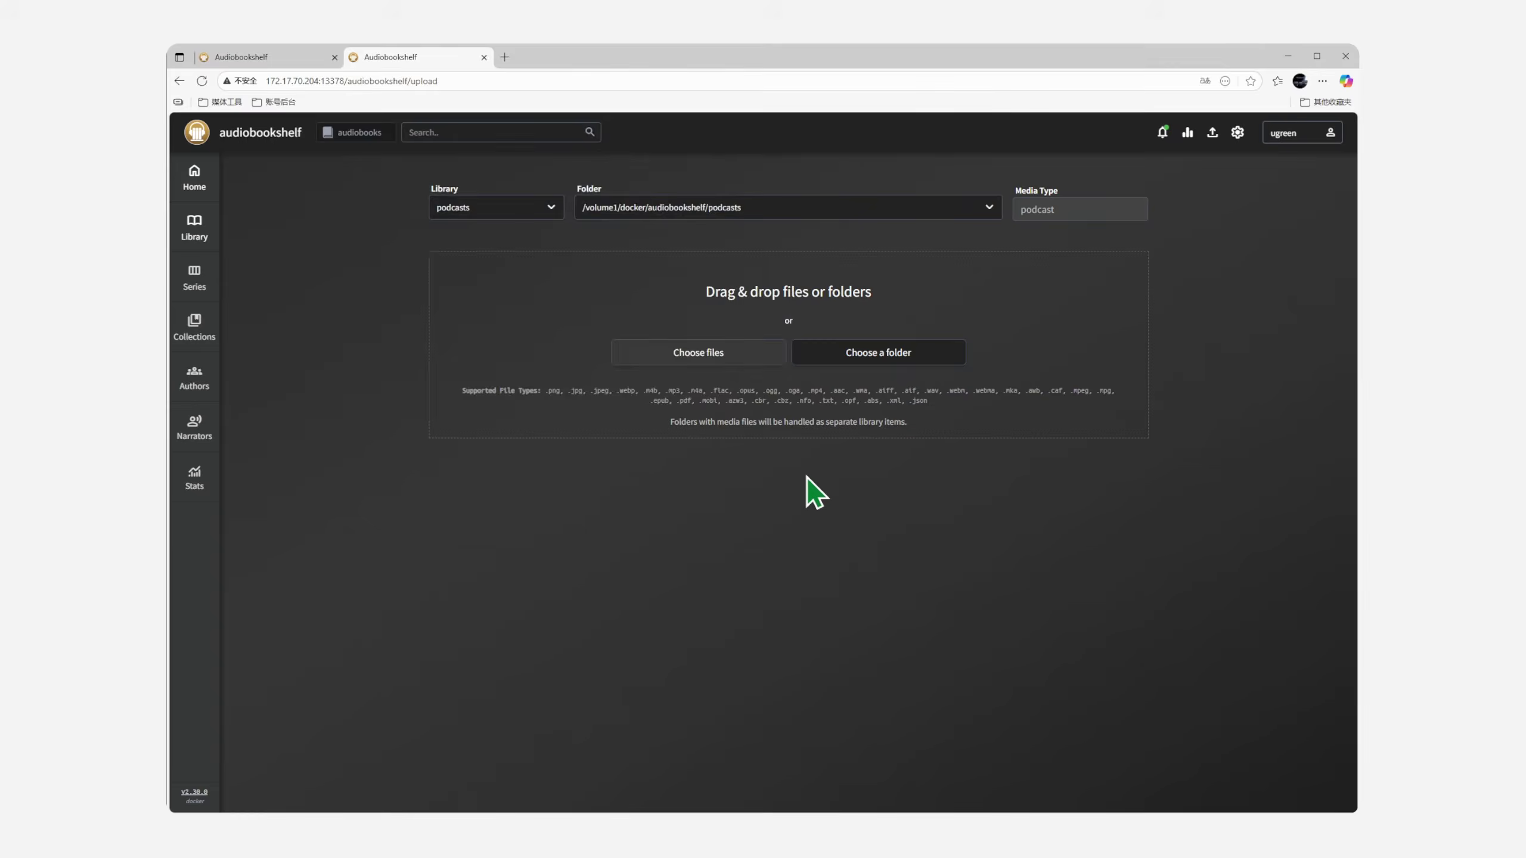
{"action": "left_click", "coordinate": [1098, 484]}
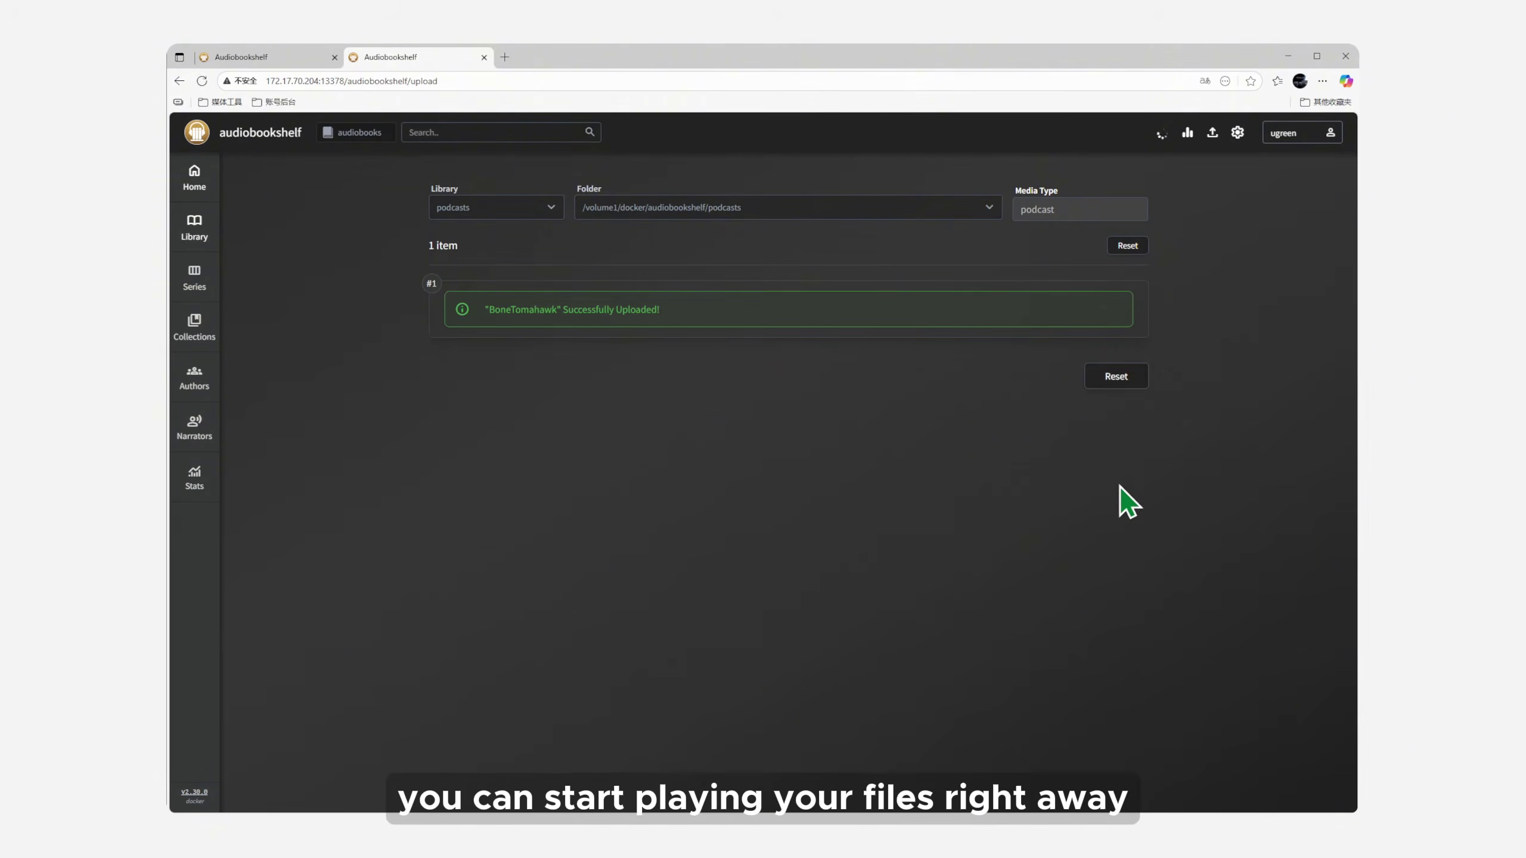
{"action": "left_click", "coordinate": [196, 181]}
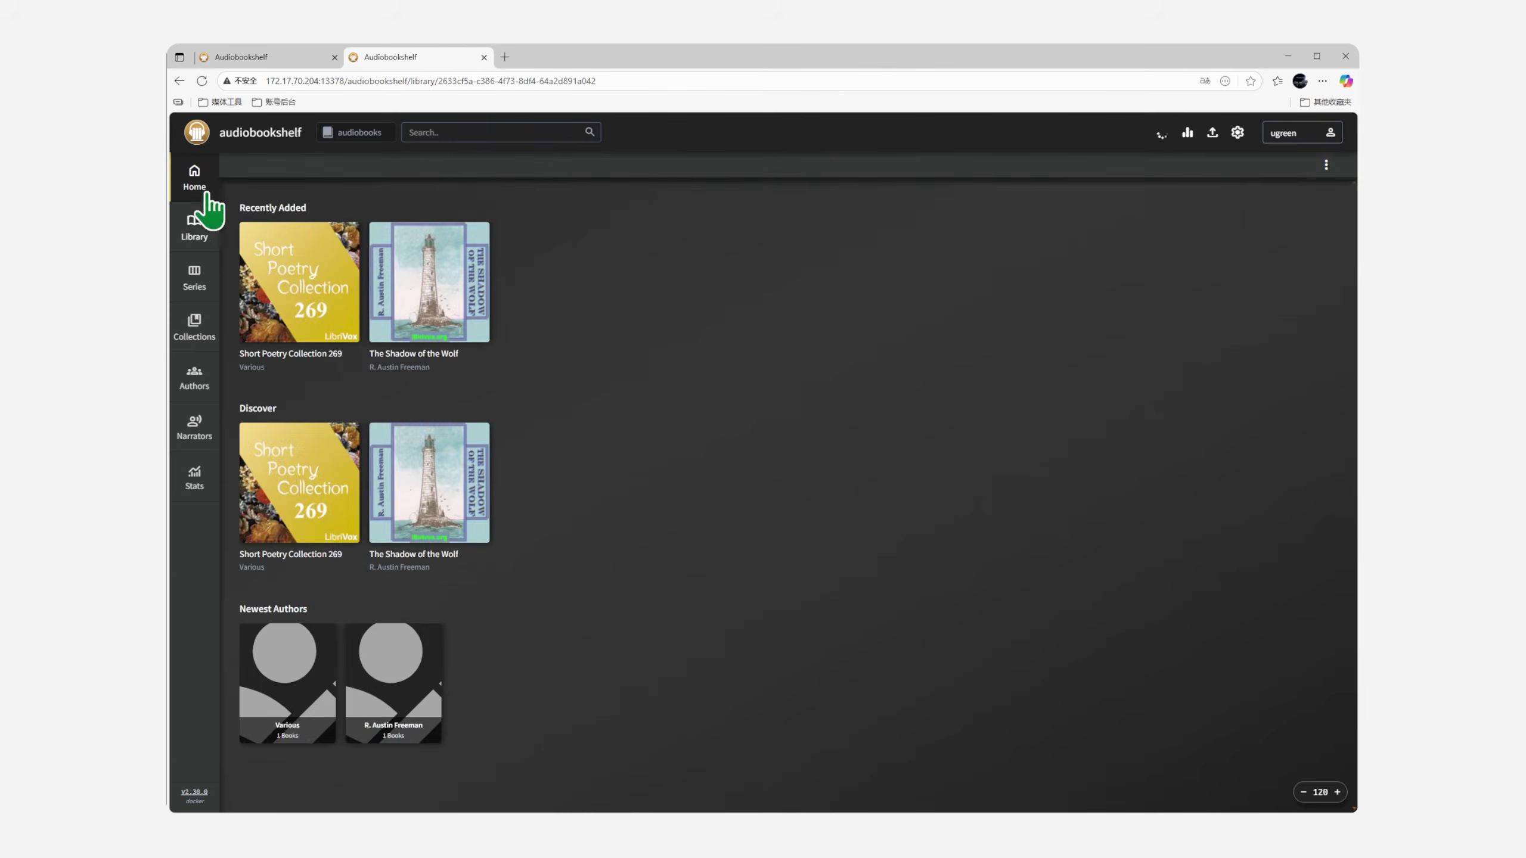
Step: Play both audiobooks, then the first Bone Tomahawk episode of Cross the Netflix Stream in podcasts
{"action": "left_click", "coordinate": [293, 283]}
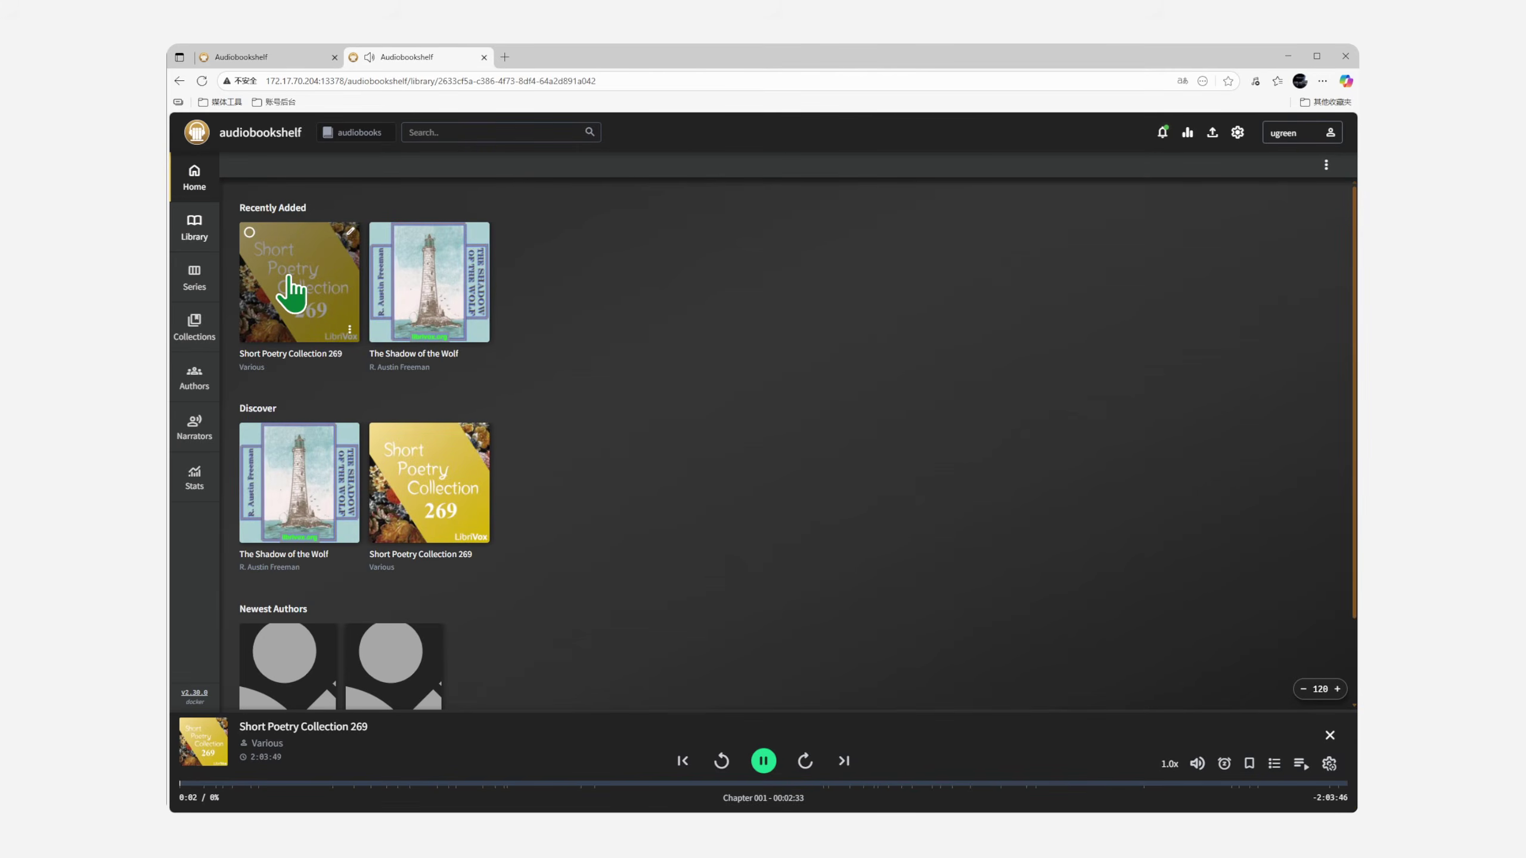
{"action": "left_click", "coordinate": [443, 305]}
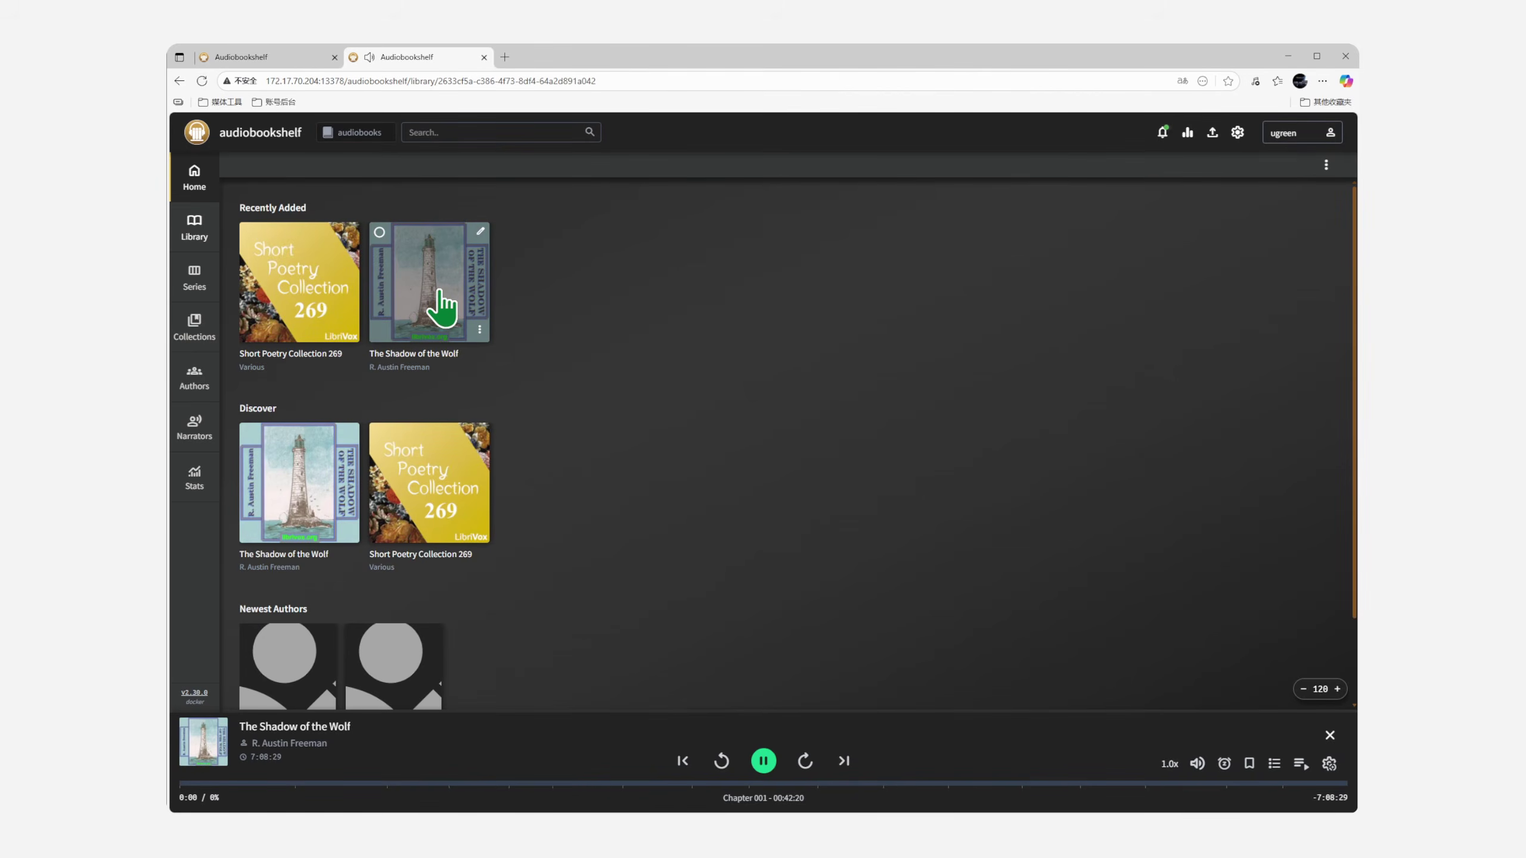
{"action": "left_click", "coordinate": [353, 137]}
{"action": "left_click", "coordinate": [354, 178]}
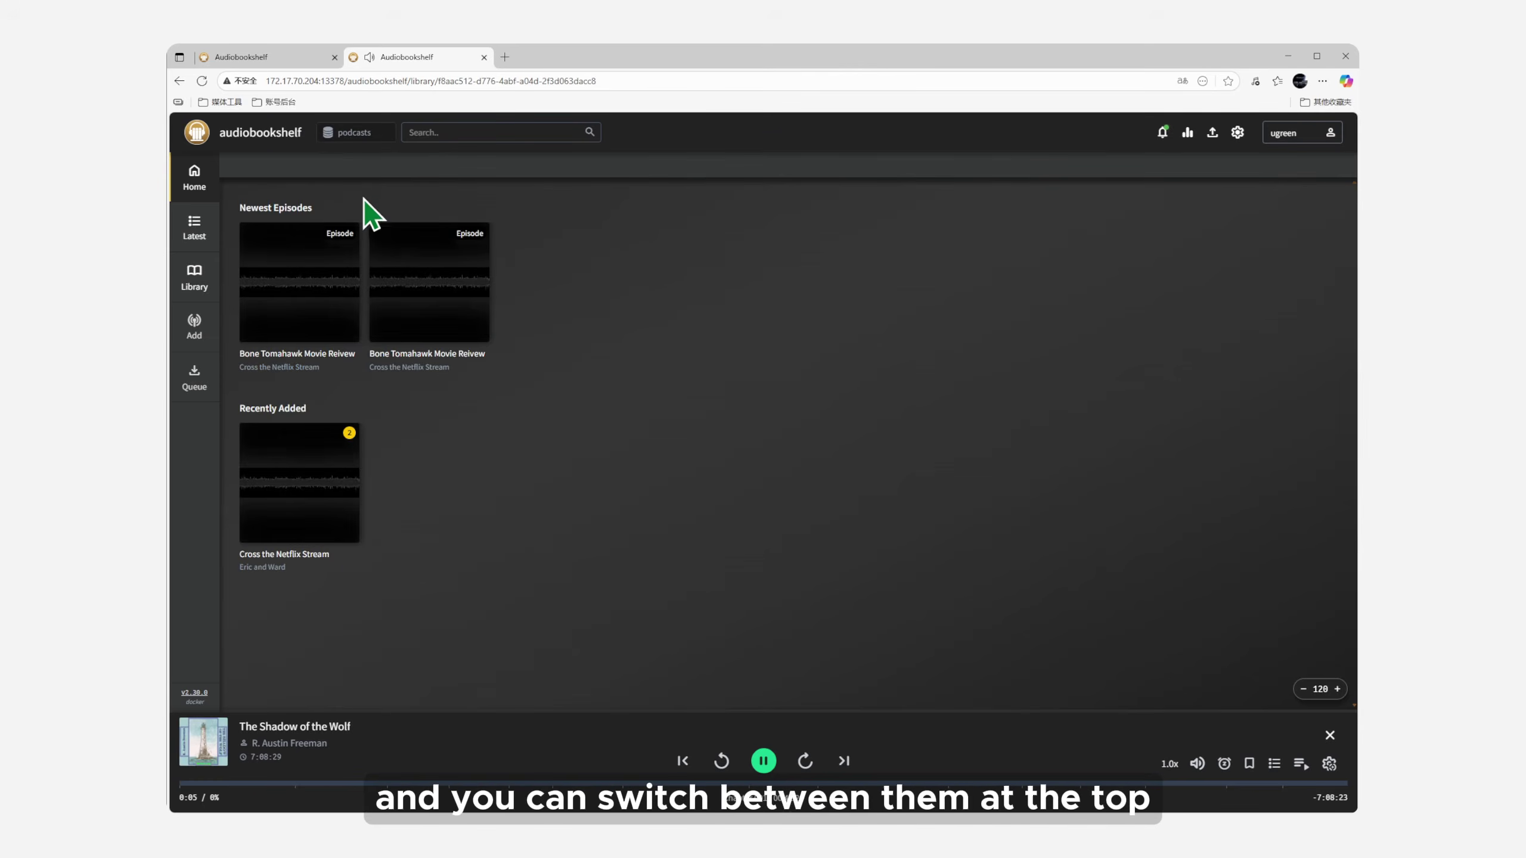
{"action": "left_click", "coordinate": [328, 289]}
{"action": "left_click", "coordinate": [608, 319]}
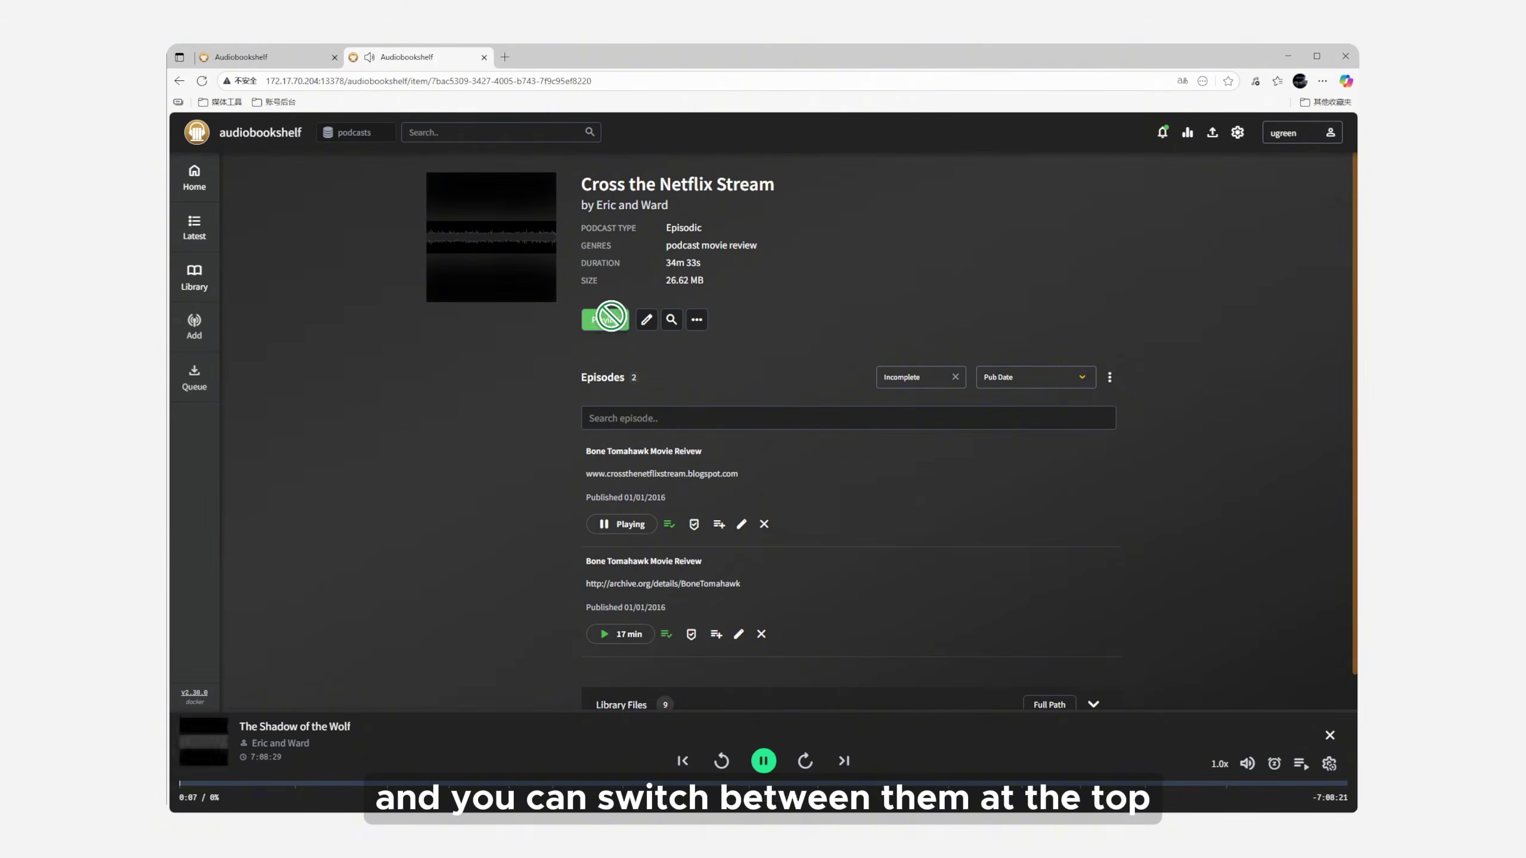